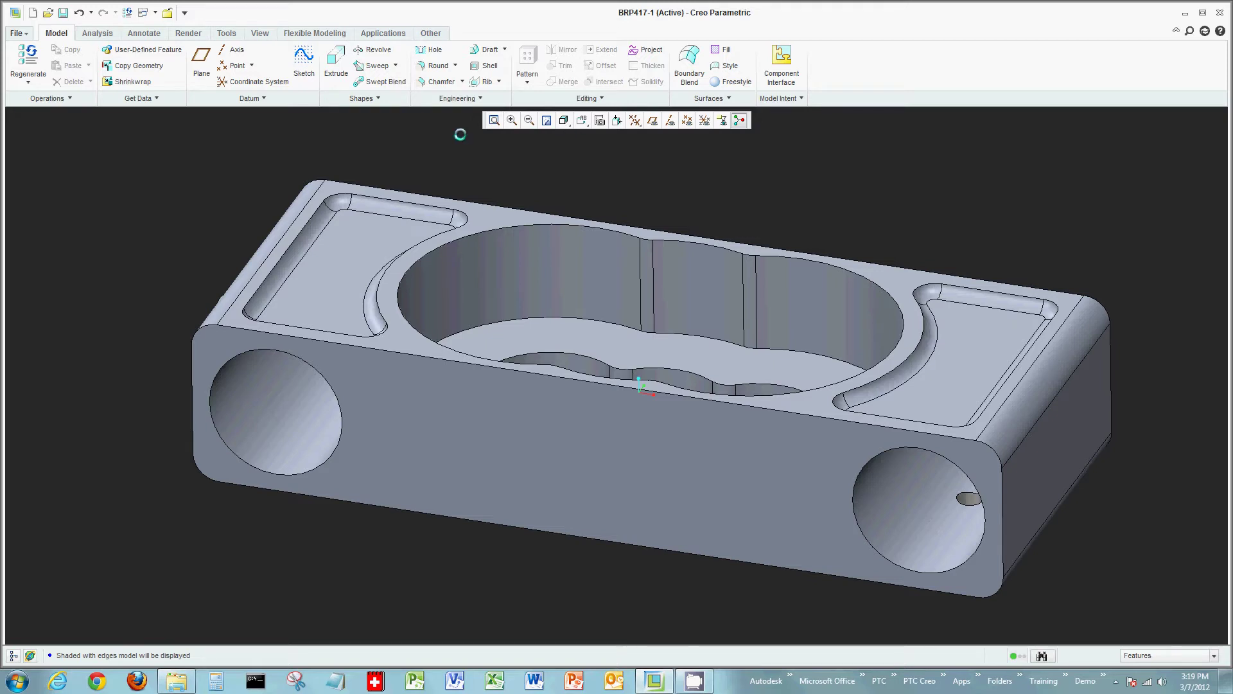
- Start a Helical Sweep feature and display the datum planes and axes around the round hole with the small side opening
{"action": "left_click", "coordinate": [395, 65]}
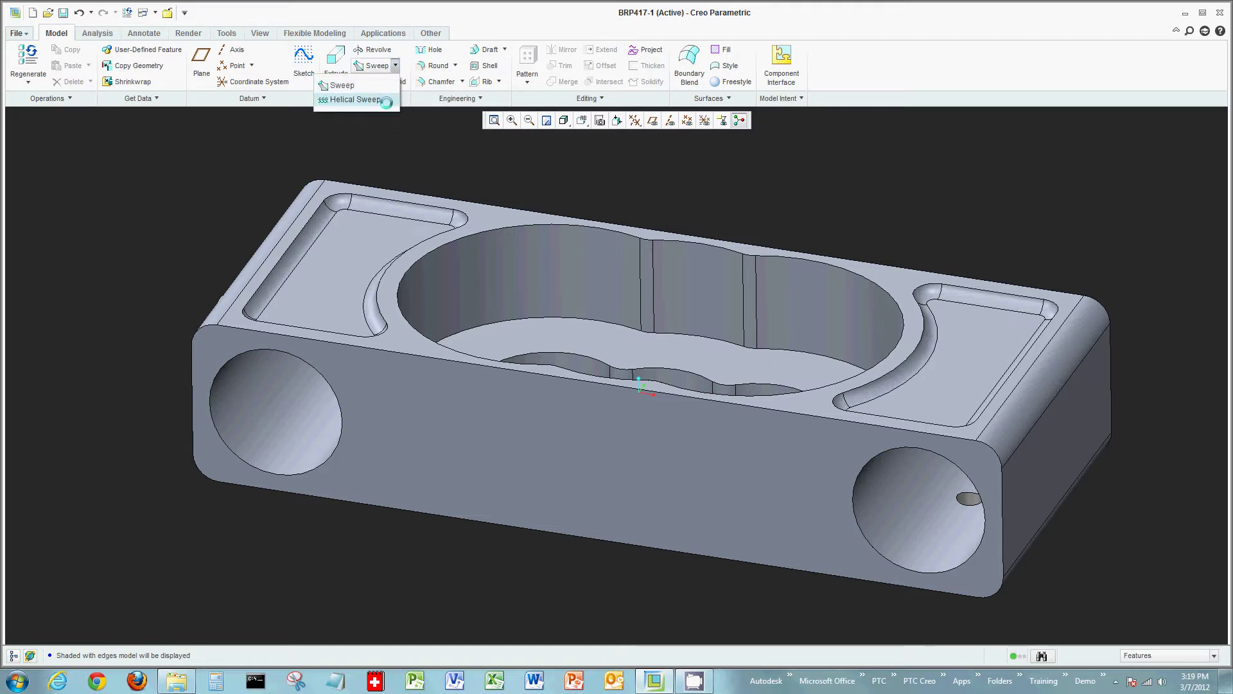
{"action": "left_click", "coordinate": [385, 100]}
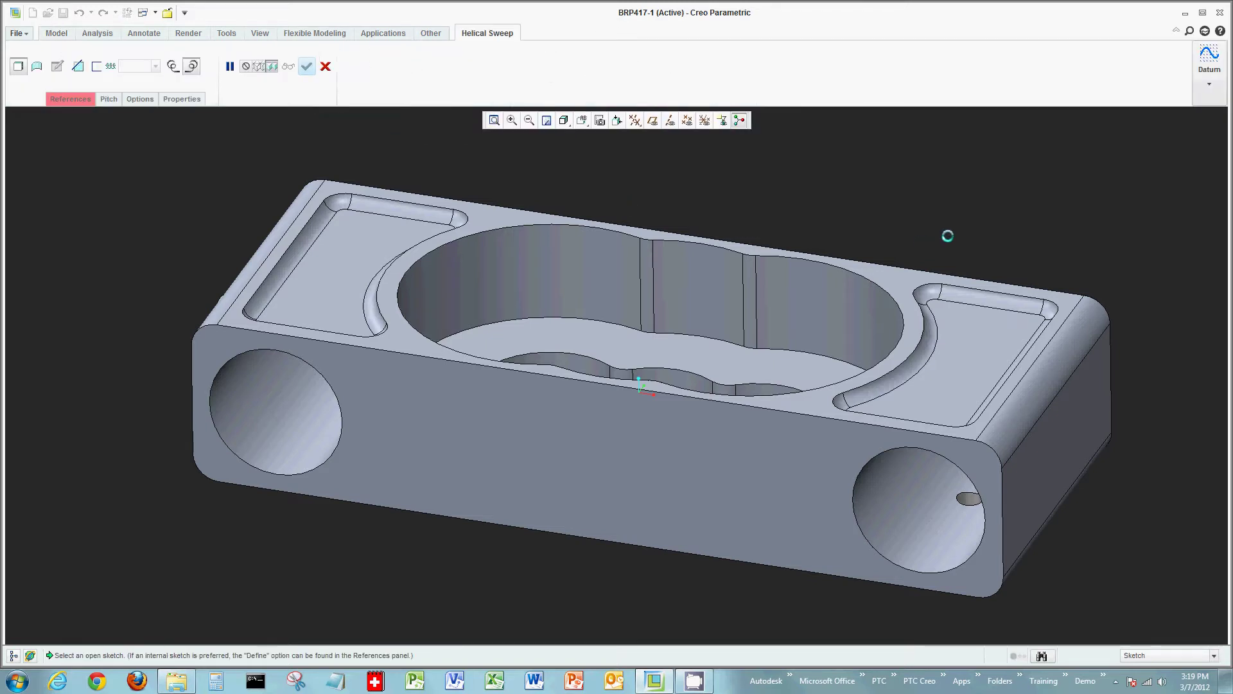
{"action": "scroll", "coordinate": [947, 236], "scroll_direction": "down", "scroll_amount": 4}
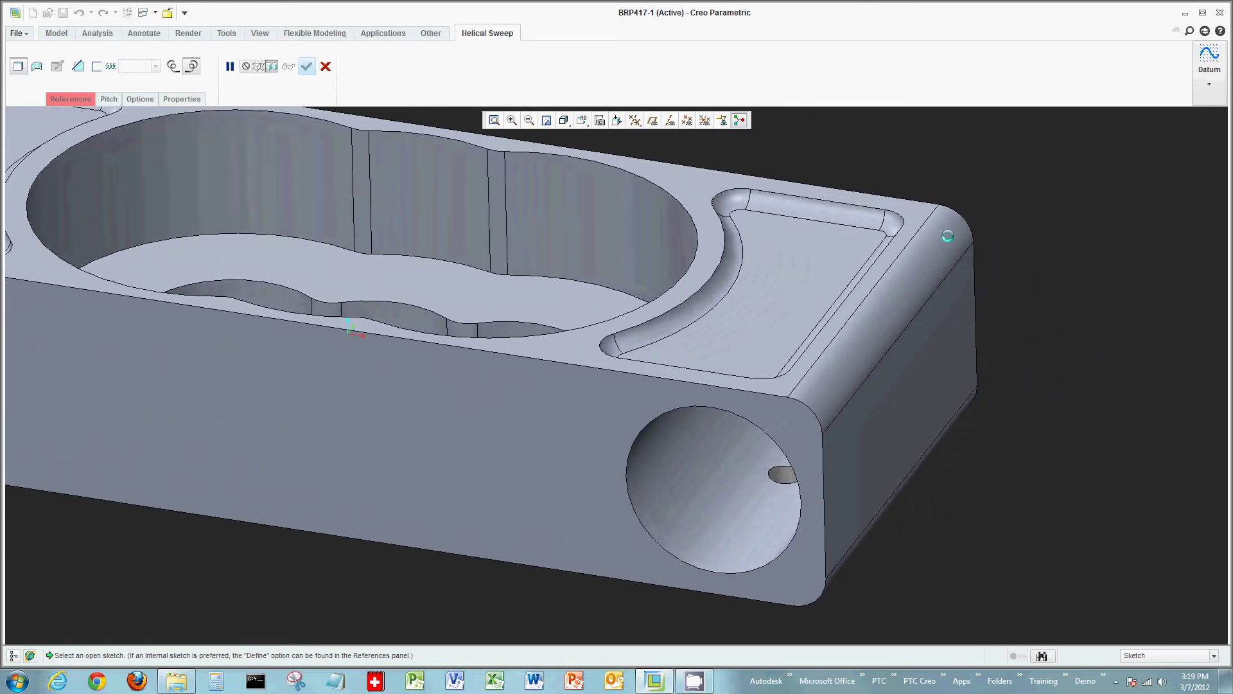
{"action": "scroll", "coordinate": [947, 235], "scroll_direction": "down", "scroll_amount": 3}
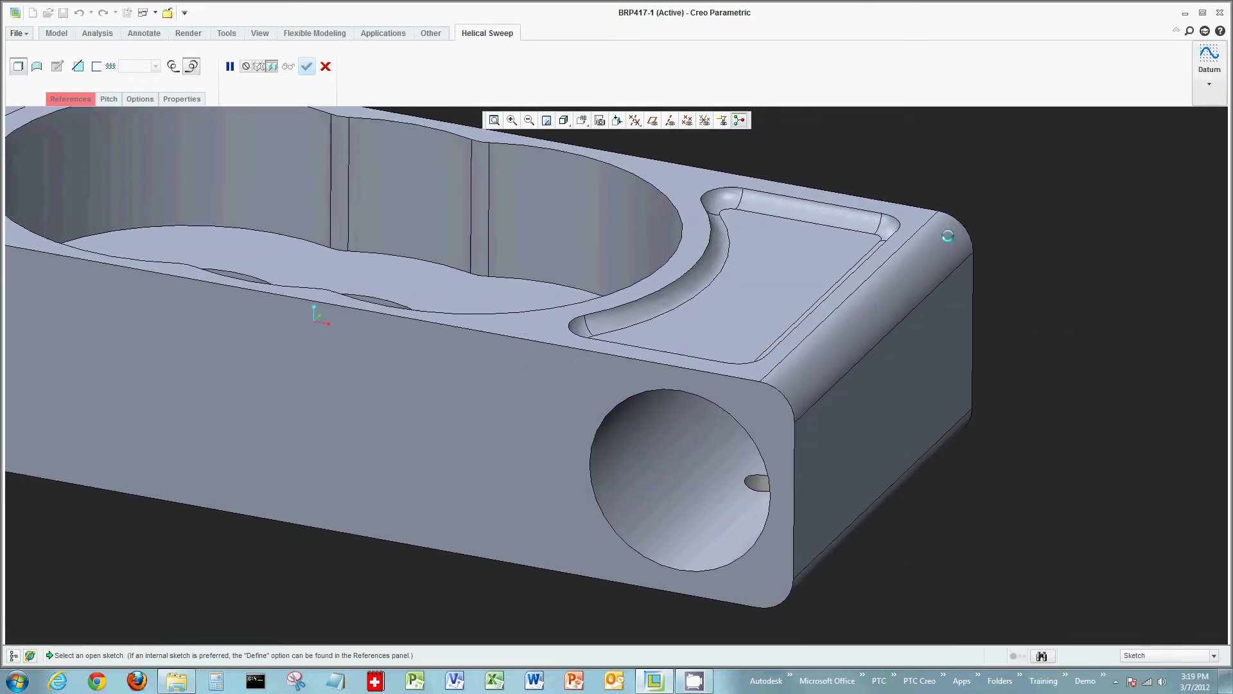
{"action": "scroll", "coordinate": [948, 236], "scroll_direction": "down", "scroll_amount": 3}
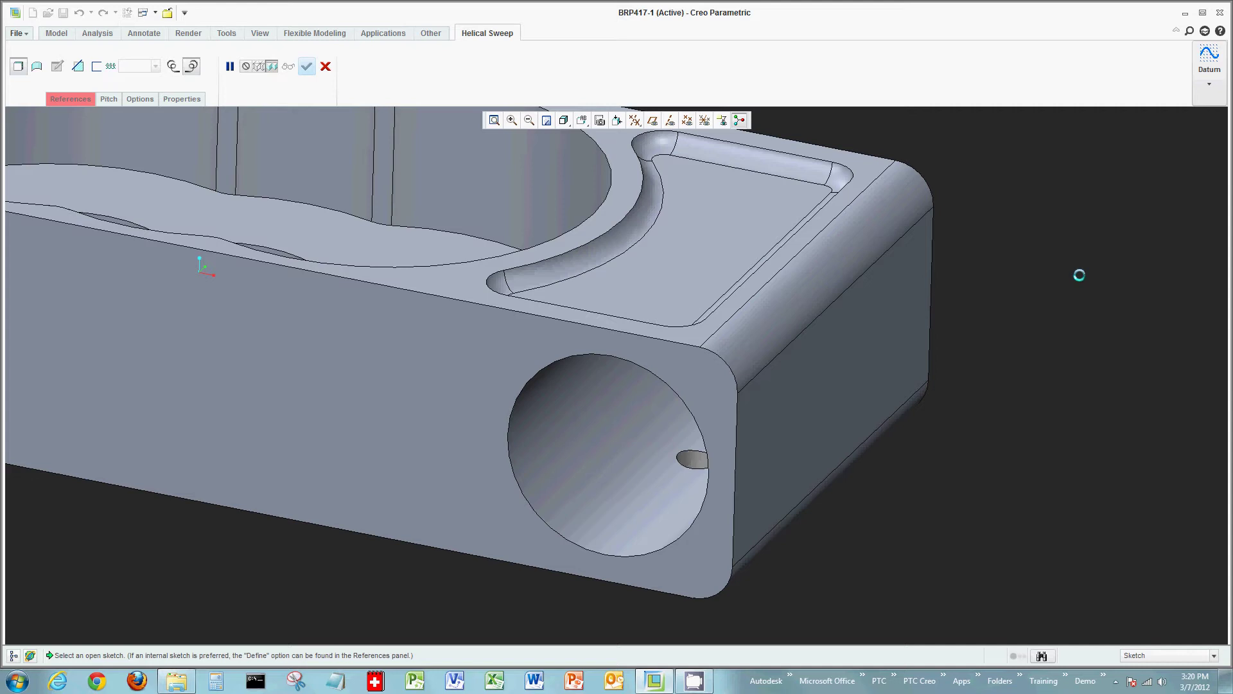
{"action": "left_click", "coordinate": [652, 120]}
{"action": "left_click", "coordinate": [670, 120]}
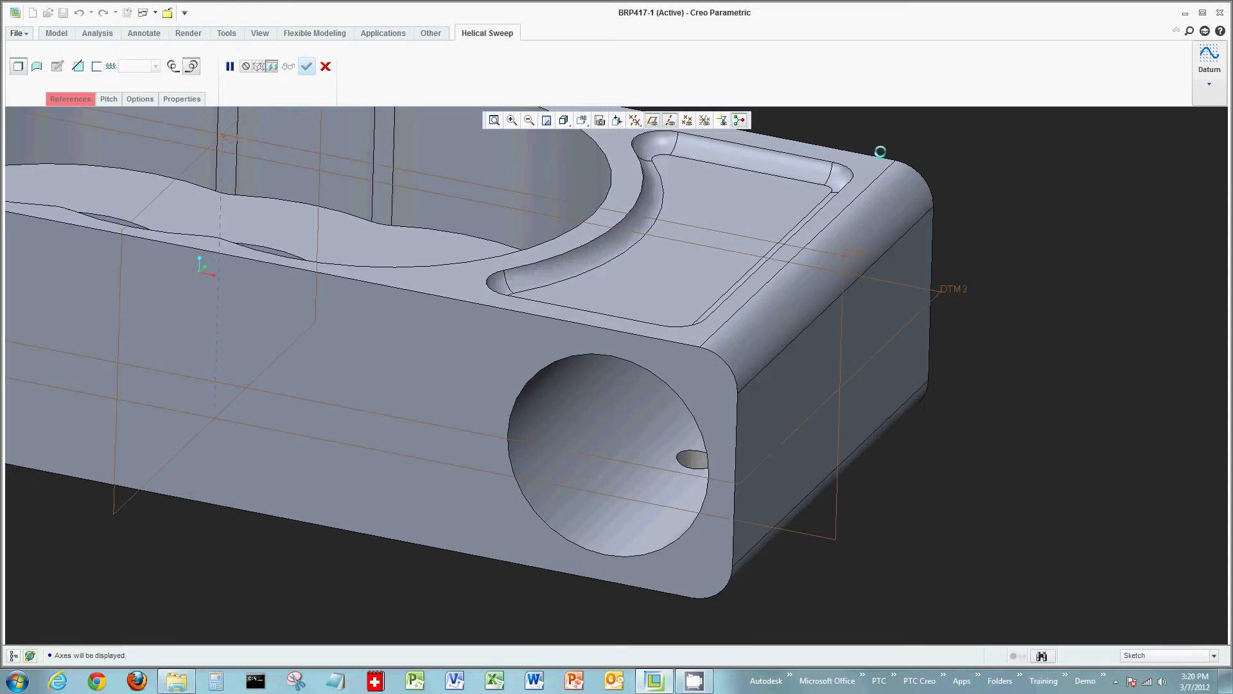
- Create a datum axis through the cylindrical surface of that round hole
{"action": "left_click", "coordinate": [1209, 84]}
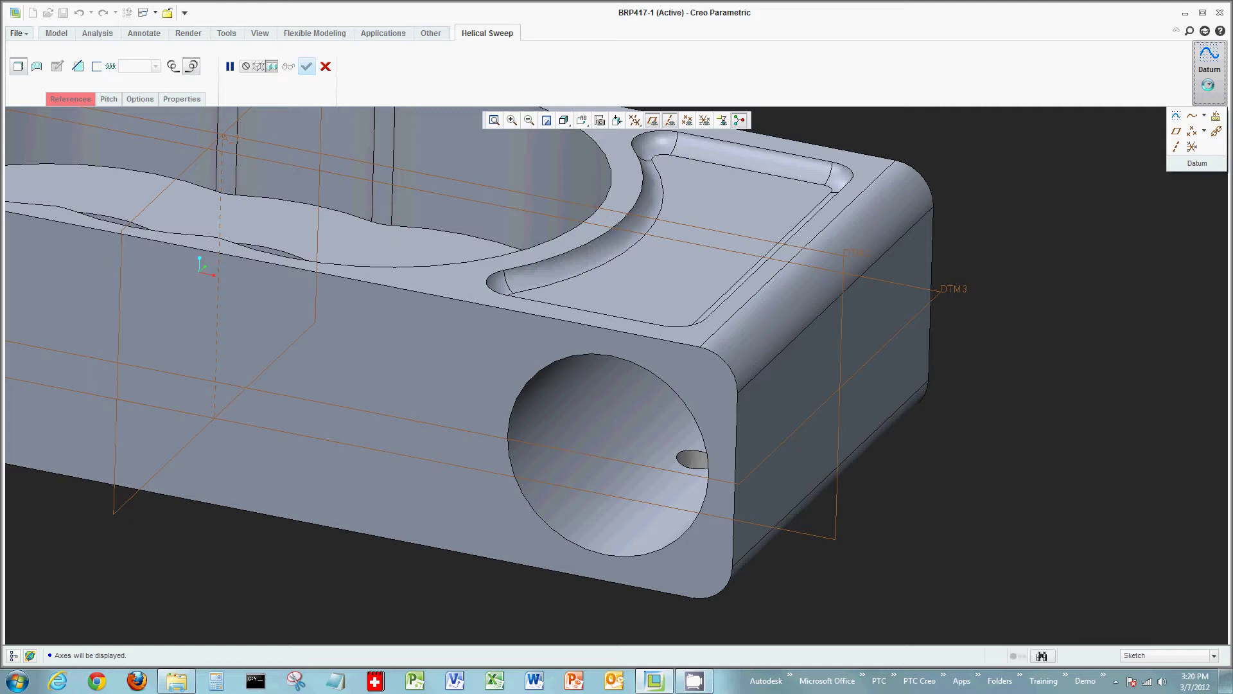
{"action": "left_click", "coordinate": [1176, 146]}
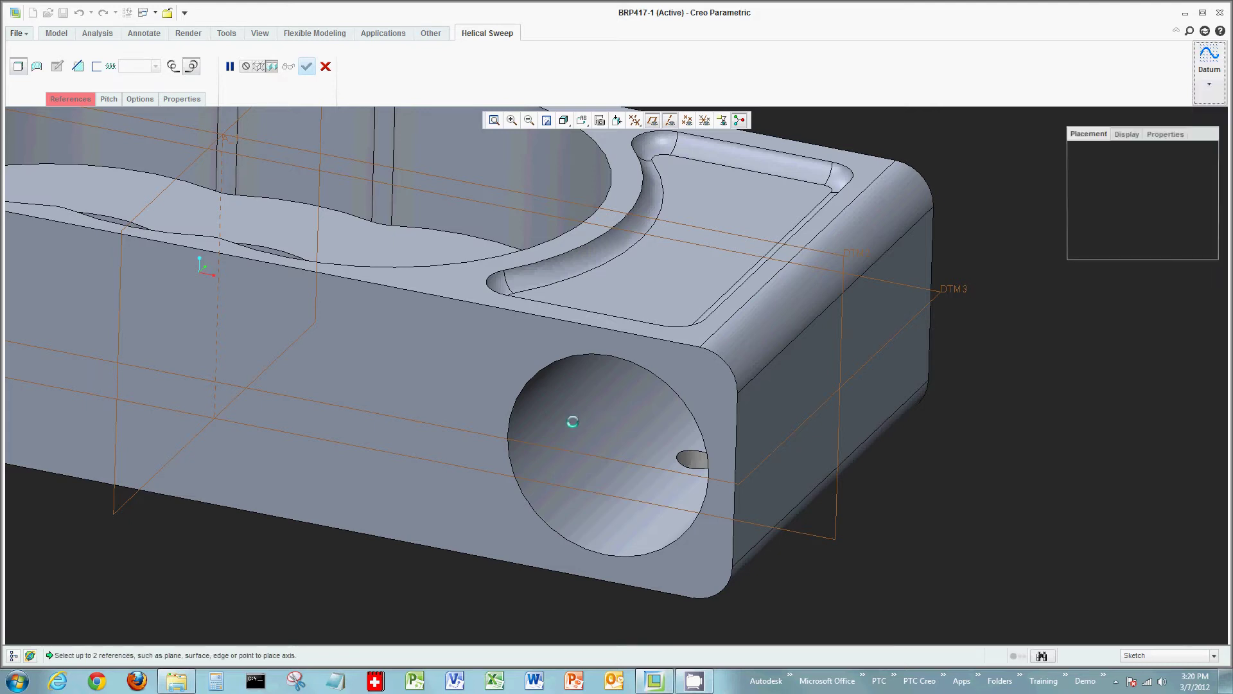
{"action": "left_click", "coordinate": [577, 432]}
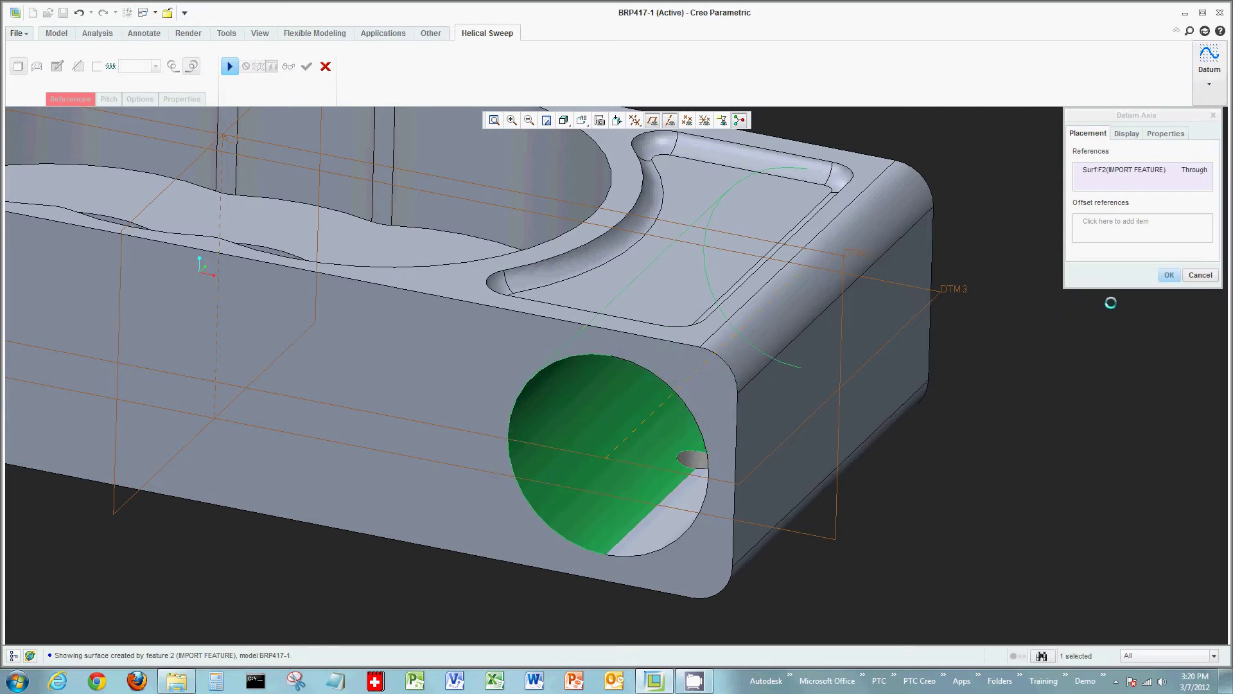
{"action": "left_click", "coordinate": [1166, 275]}
- Create a datum plane through the new hole axis and parallel to the block's top face
{"action": "left_click", "coordinate": [1209, 81]}
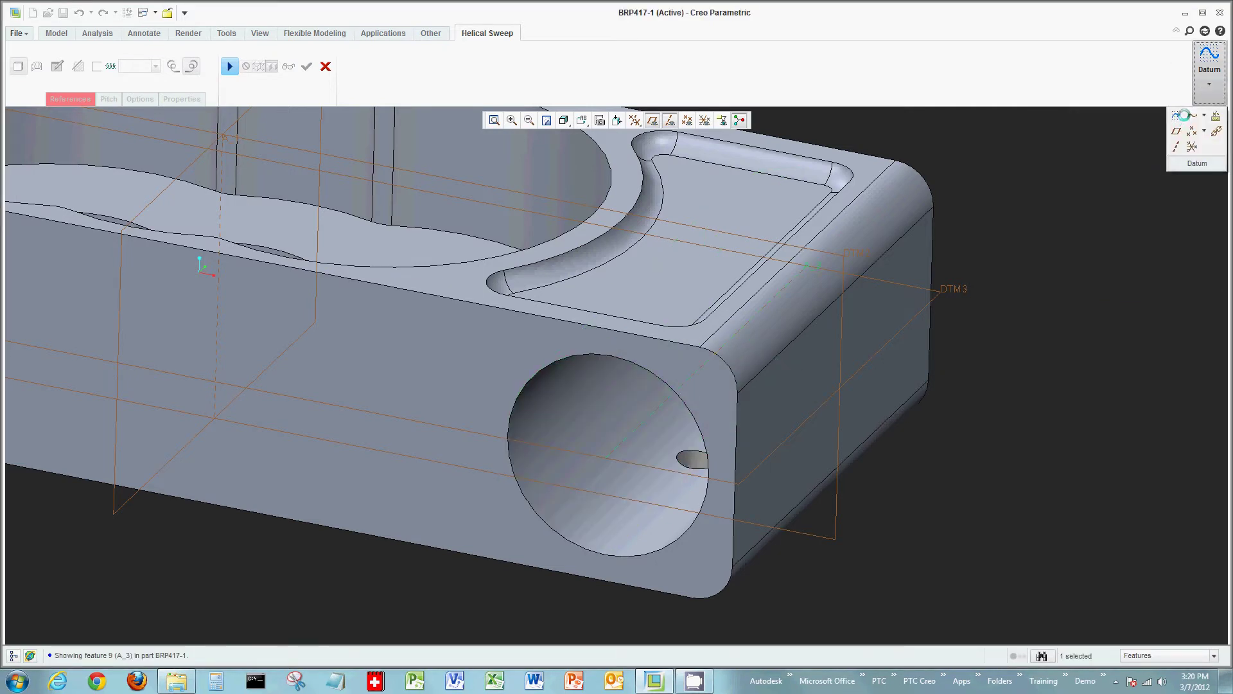
{"action": "left_click", "coordinate": [1184, 115]}
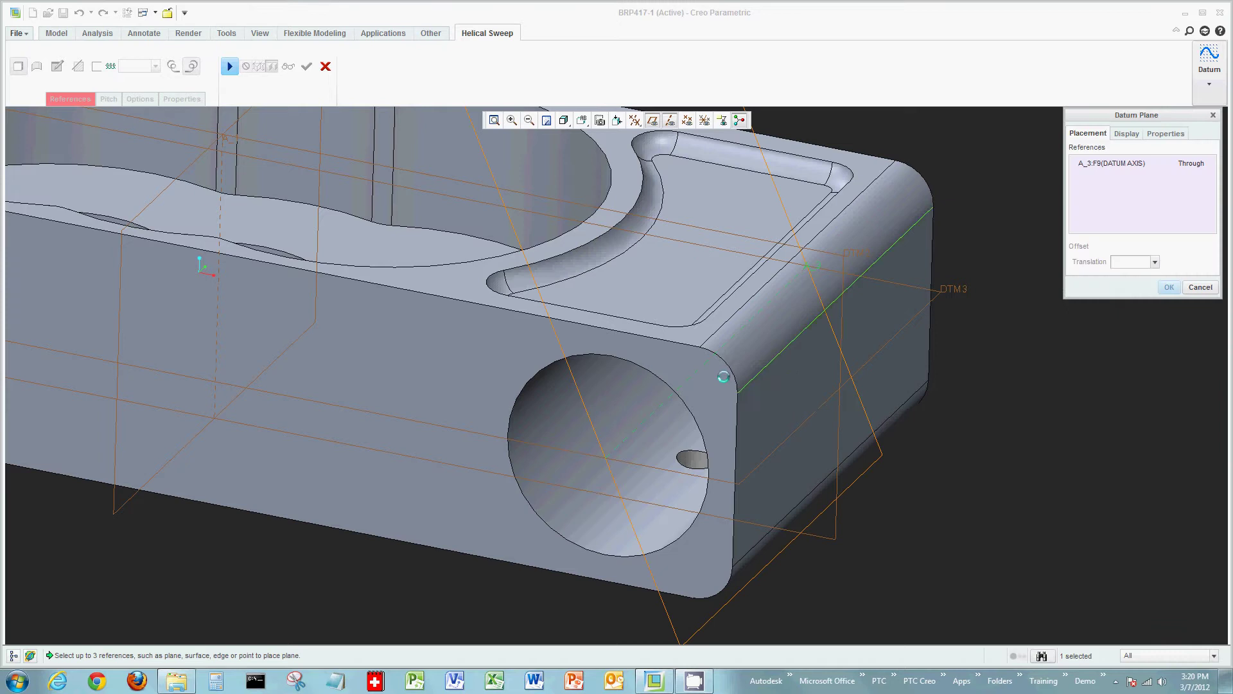
{"action": "left_click", "coordinate": [641, 275], "text": "ctrl"}
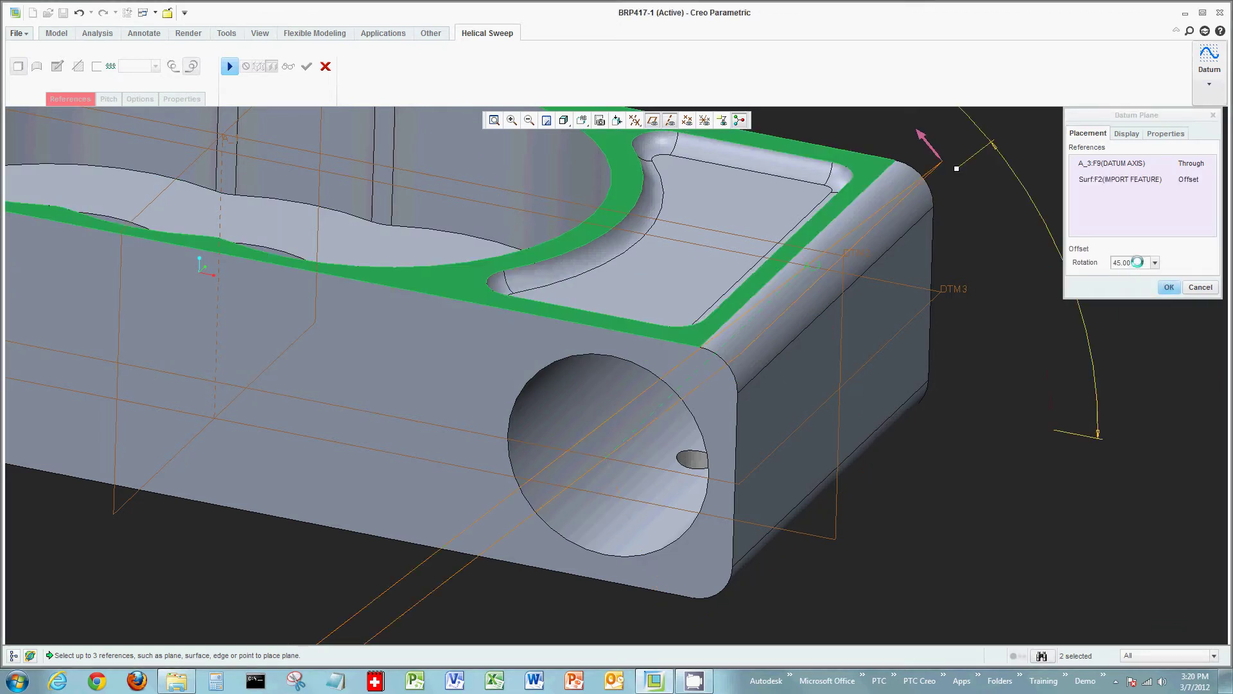
{"action": "left_click", "coordinate": [1199, 179]}
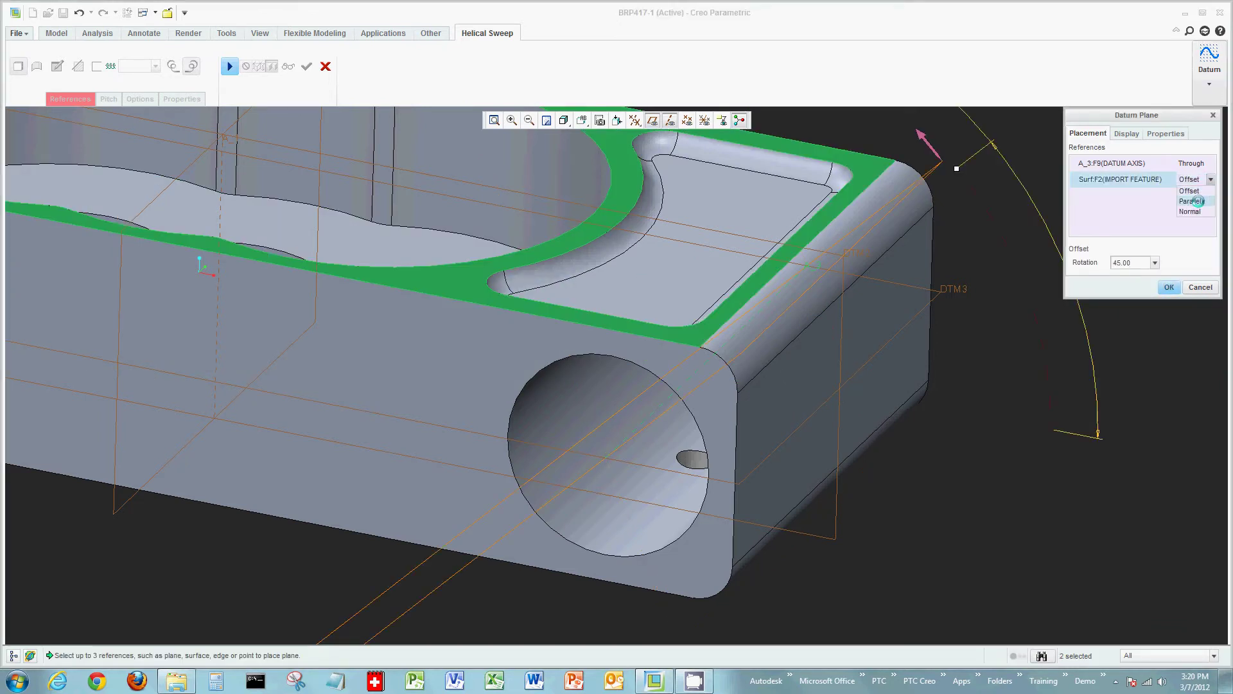
{"action": "left_click", "coordinate": [1192, 201]}
{"action": "left_click", "coordinate": [1169, 287]}
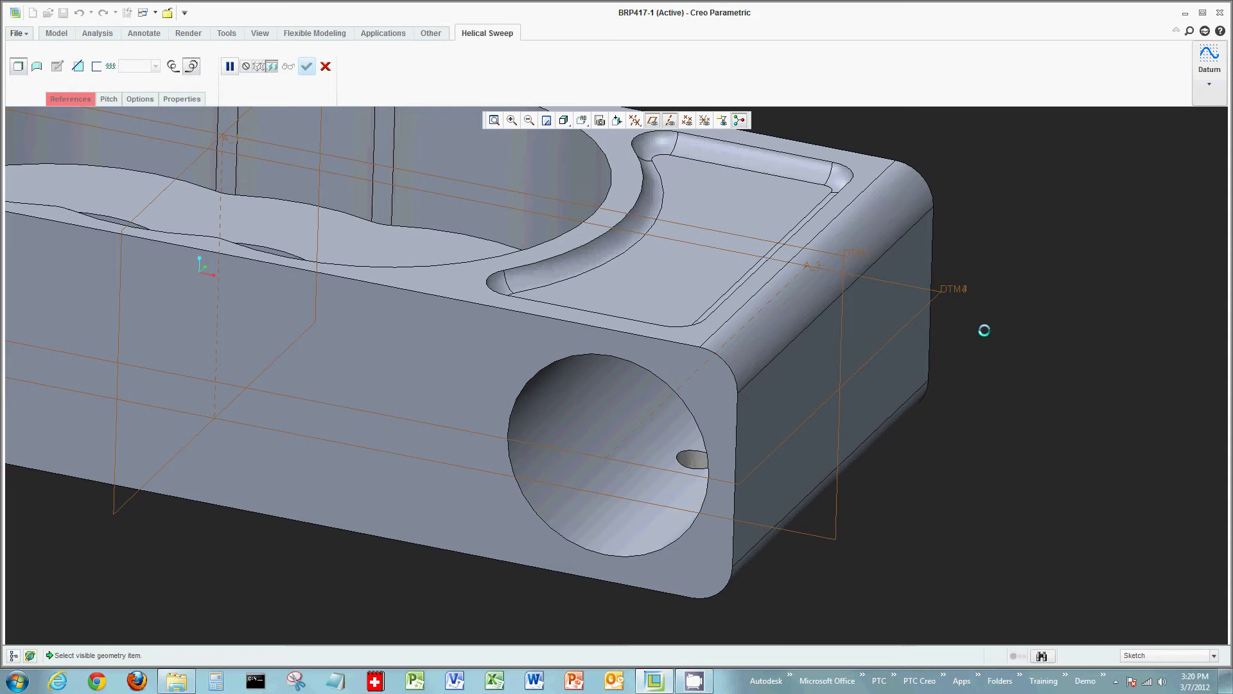
- Begin the internal helix profile sketch with hidden lines displayed, referencing the hole's wall, its axis and the block's front and back edges
{"action": "right_click", "coordinate": [984, 330]}
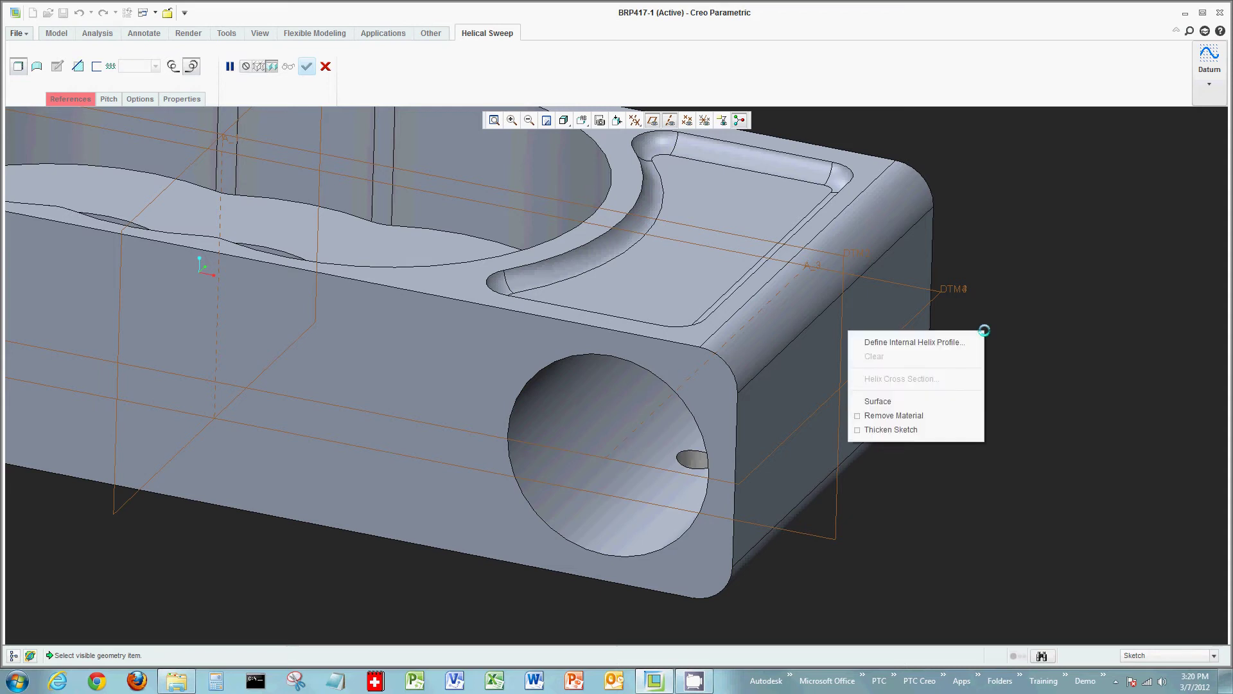
{"action": "left_click", "coordinate": [948, 341]}
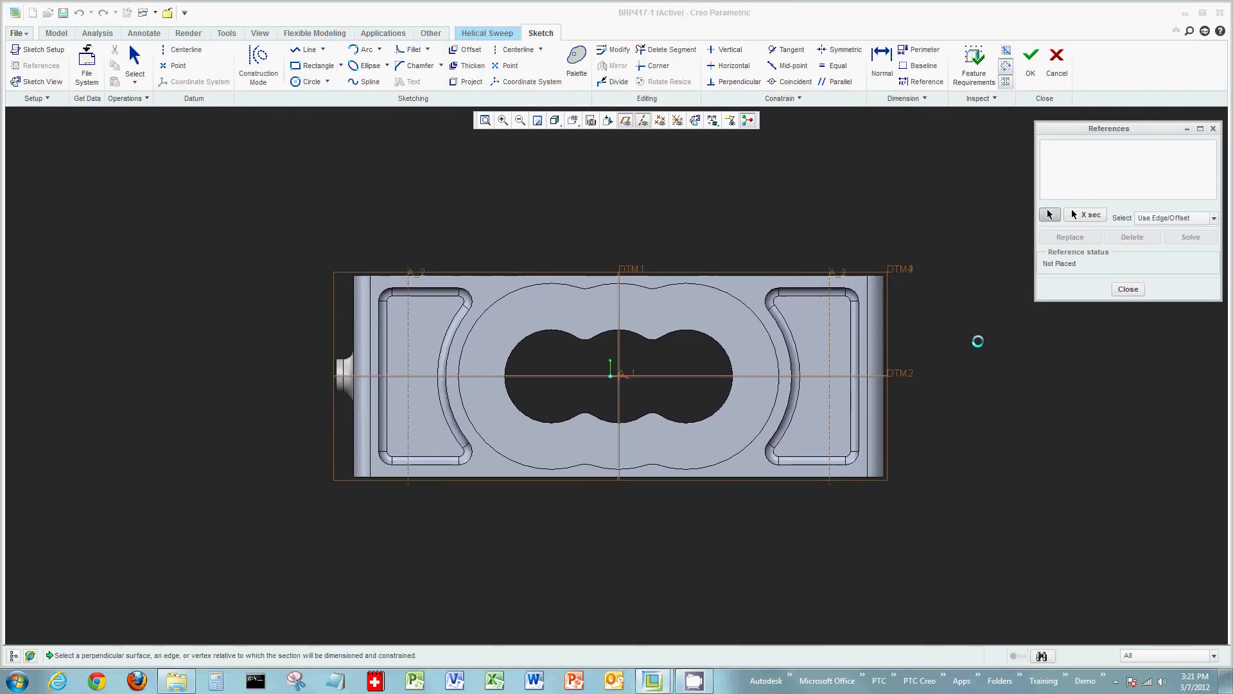
{"action": "scroll", "coordinate": [977, 341], "scroll_direction": "up", "scroll_amount": 1}
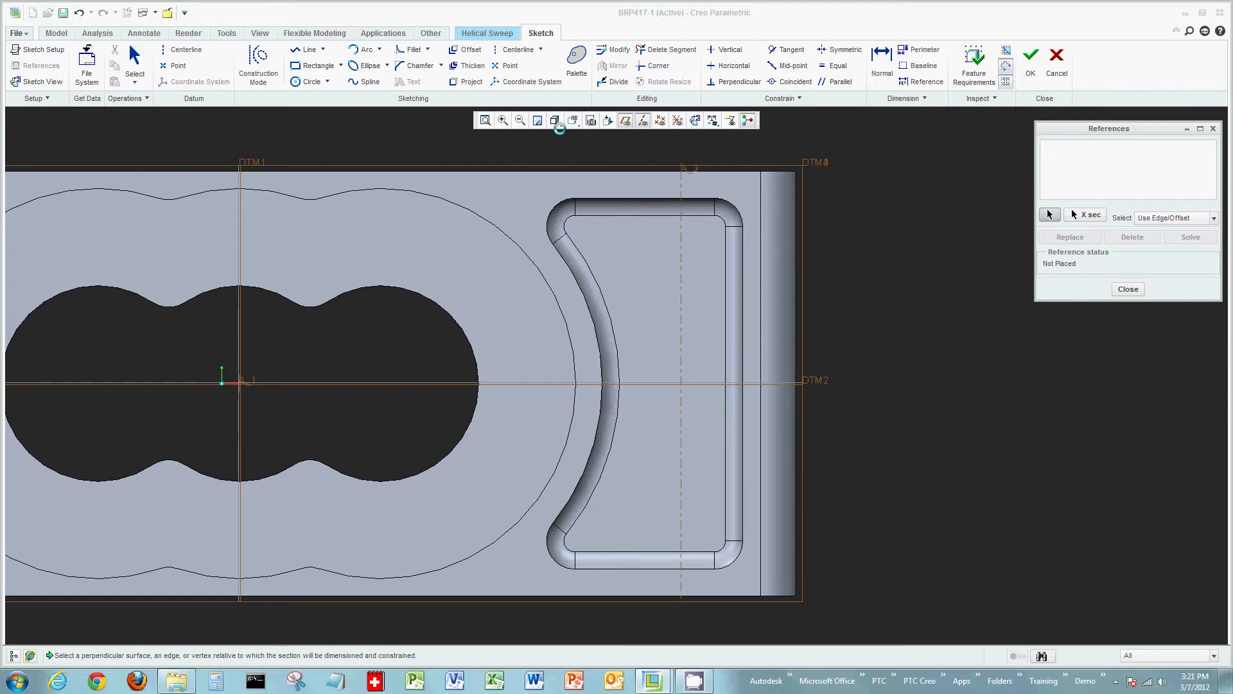
{"action": "left_click", "coordinate": [555, 120]}
{"action": "left_click", "coordinate": [517, 196]}
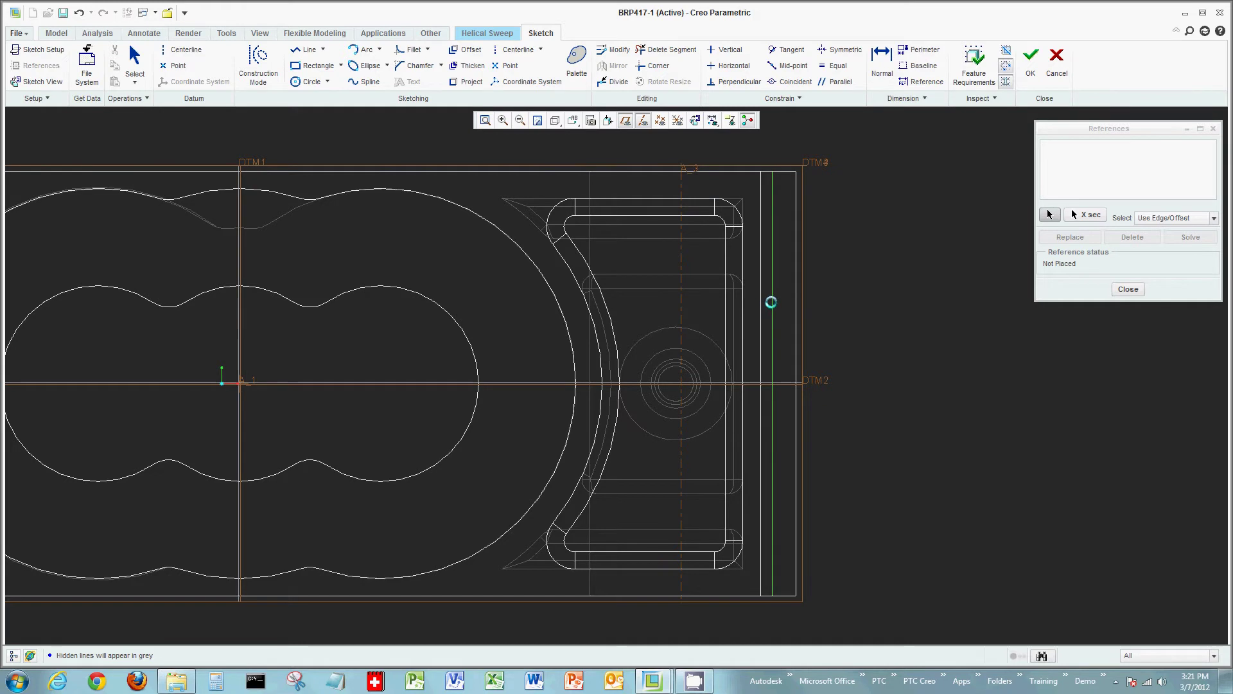
{"action": "left_click", "coordinate": [598, 307]}
{"action": "left_click", "coordinate": [588, 250]}
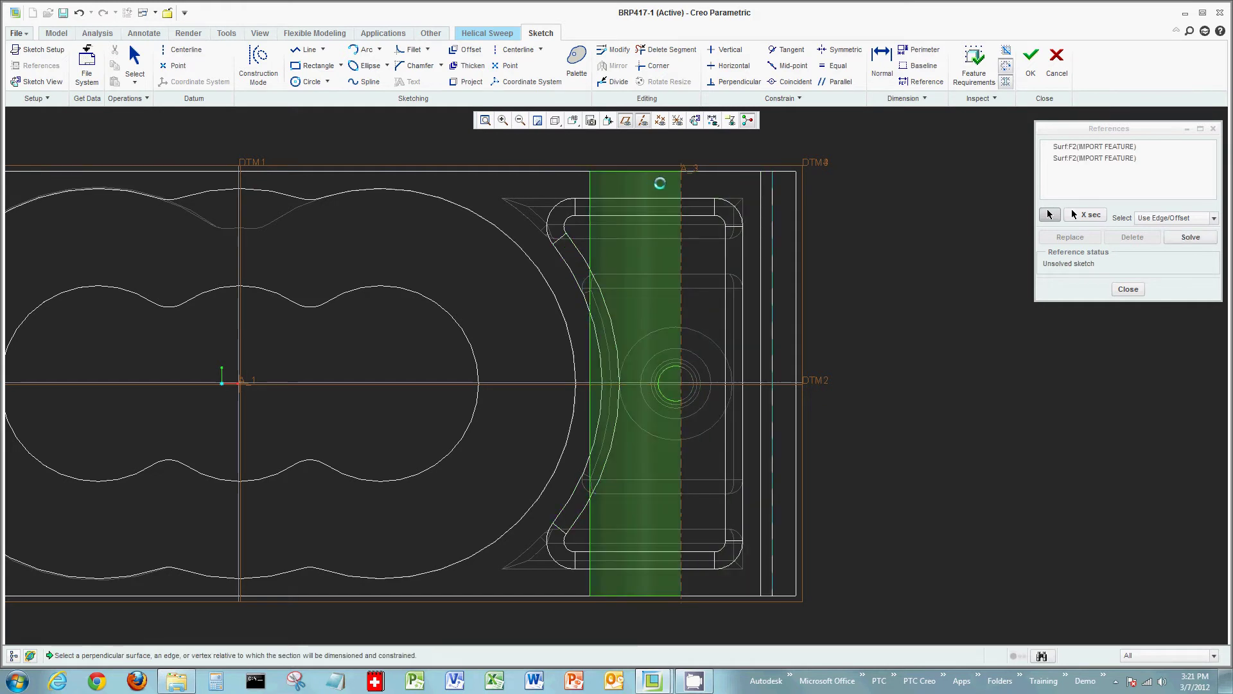
{"action": "left_click", "coordinate": [682, 188]}
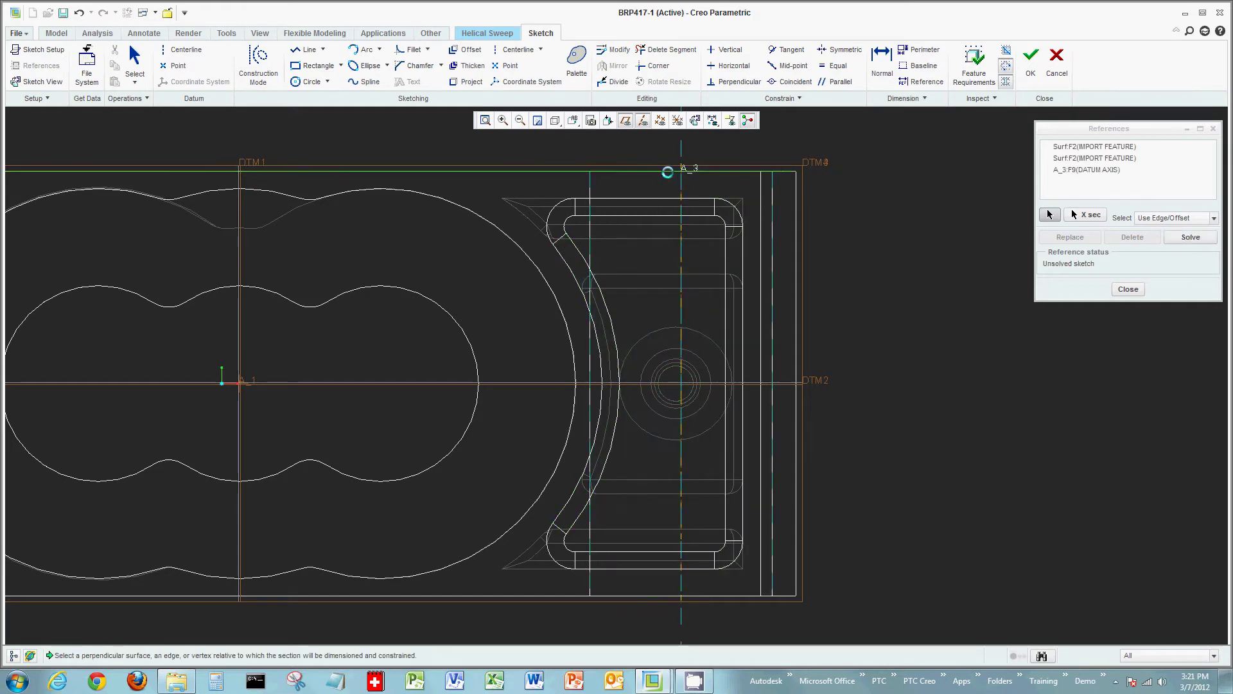
{"action": "left_click", "coordinate": [669, 174]}
{"action": "left_click", "coordinate": [648, 591]}
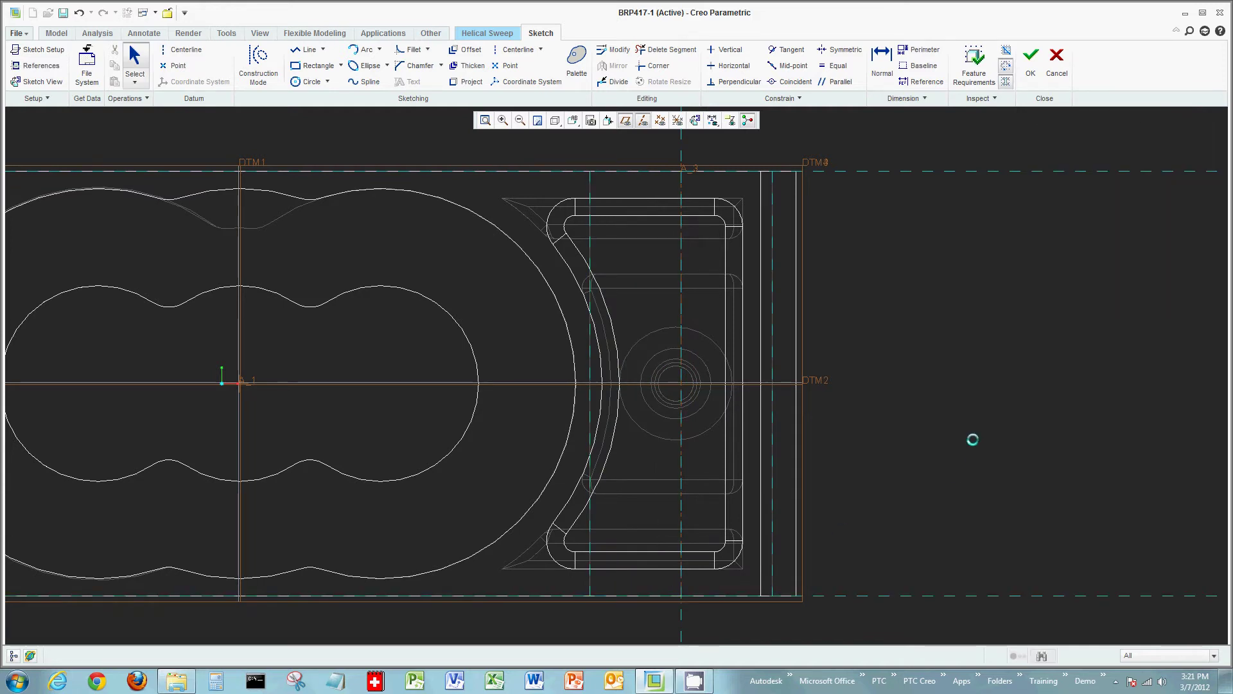
- With the datum display off, draw a vertical construction centerline on the hole's axis and designate it as the axis of revolution
{"action": "left_click", "coordinate": [625, 120]}
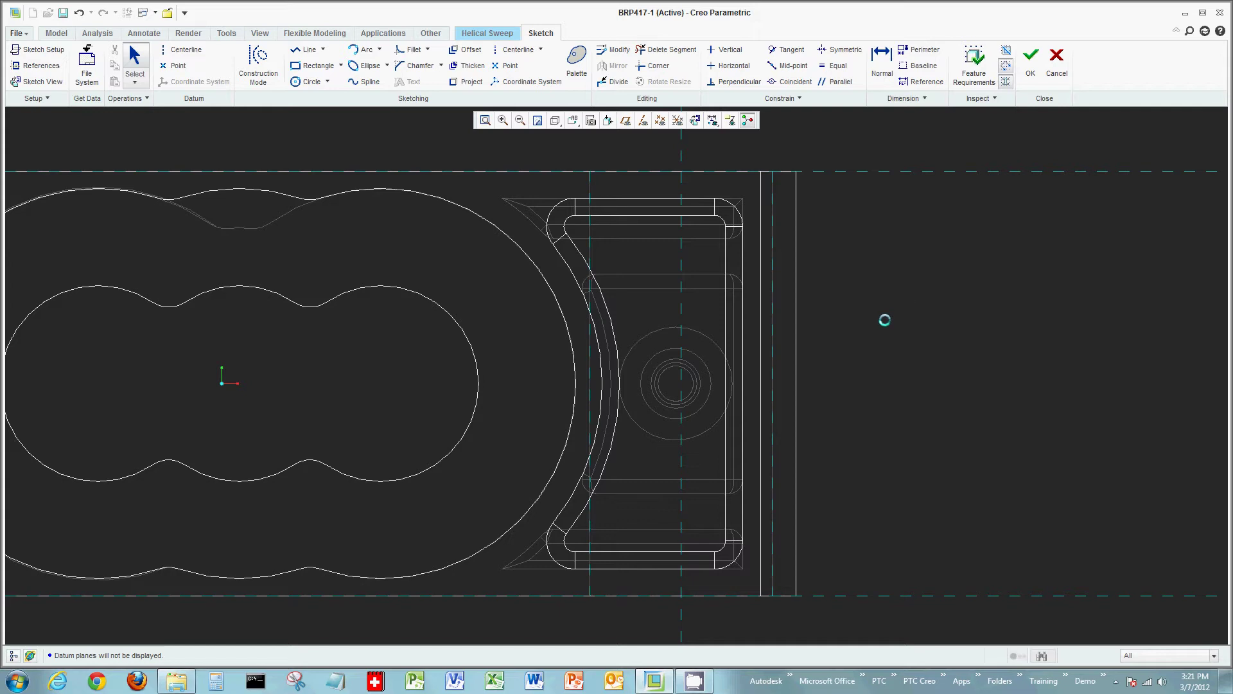
{"action": "right_click", "coordinate": [884, 320]}
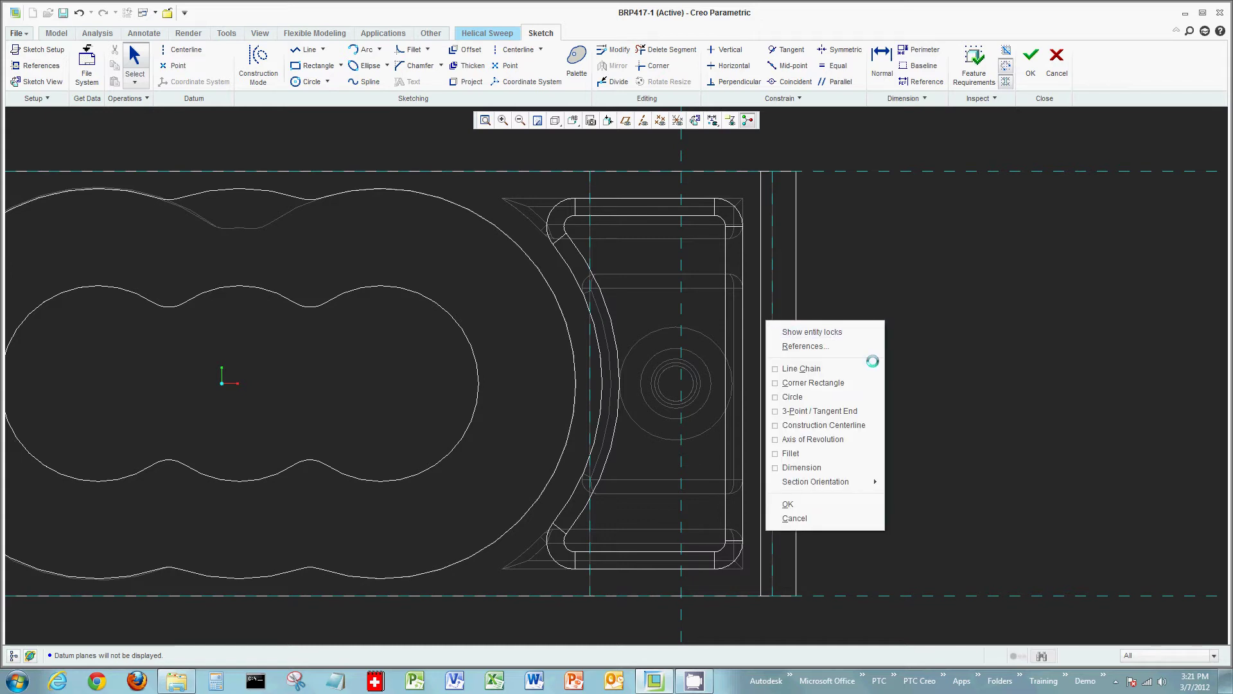
{"action": "left_click", "coordinate": [841, 426]}
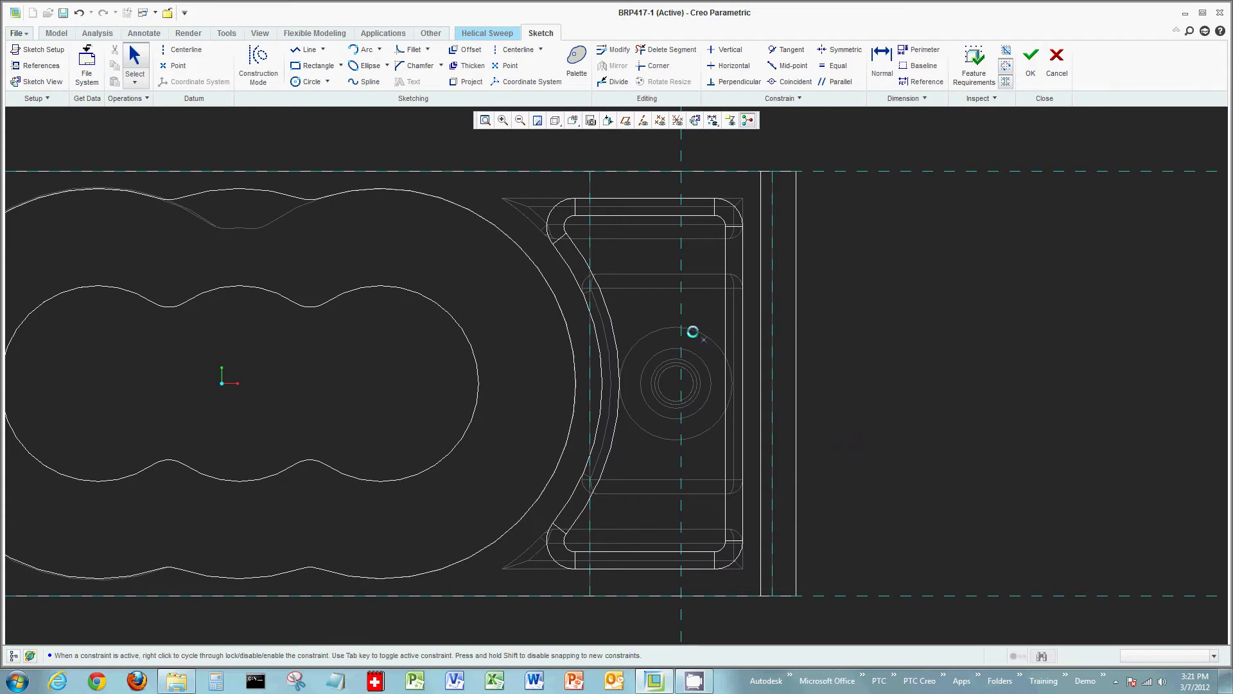
{"action": "left_click", "coordinate": [681, 307]}
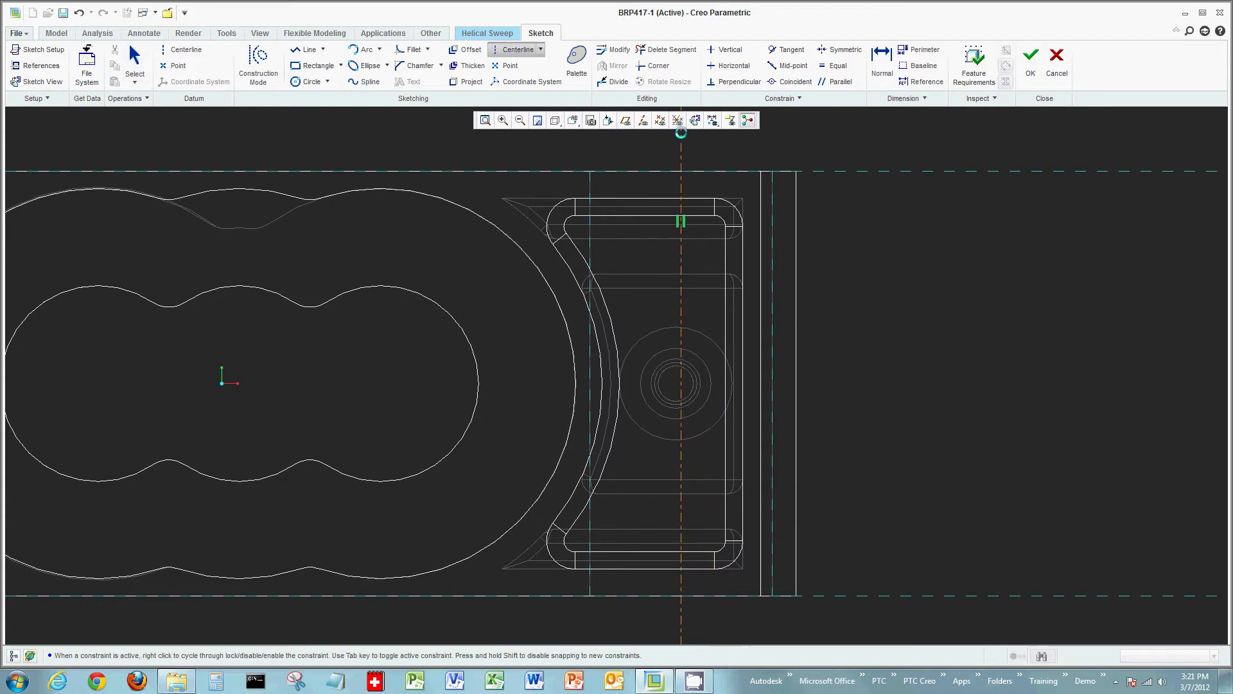
{"action": "left_click", "coordinate": [680, 135]}
{"action": "middle_click", "coordinate": [826, 217]}
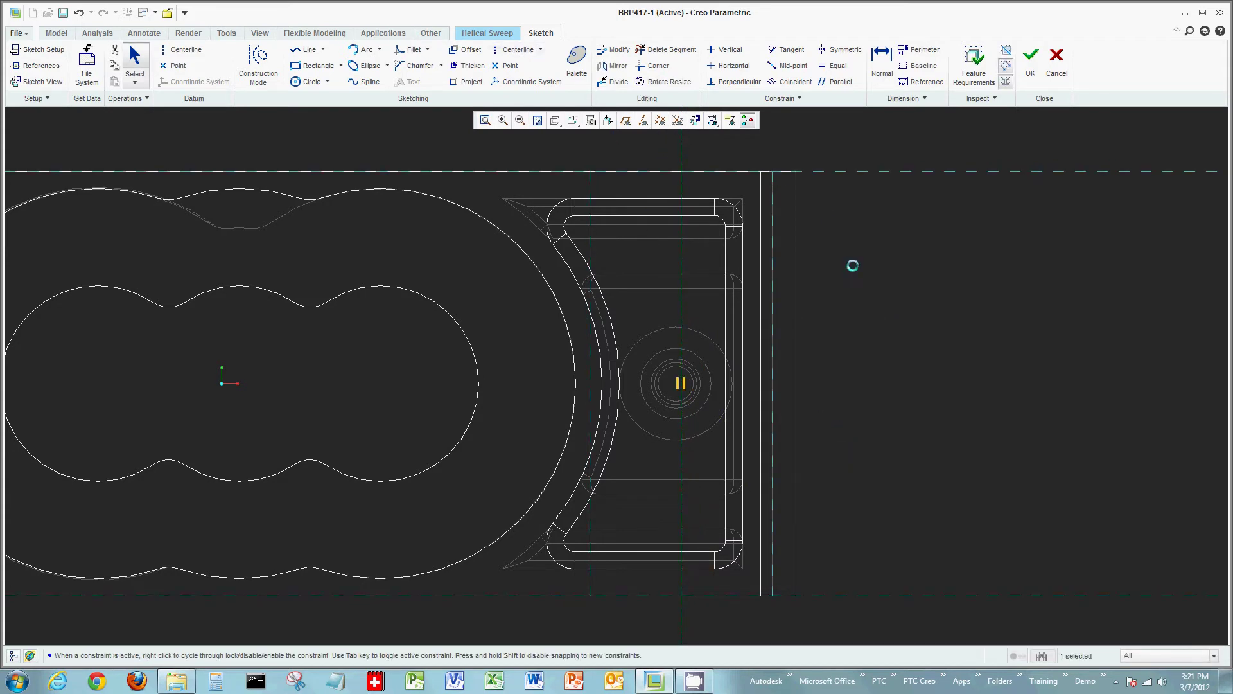
{"action": "right_click", "coordinate": [875, 316]}
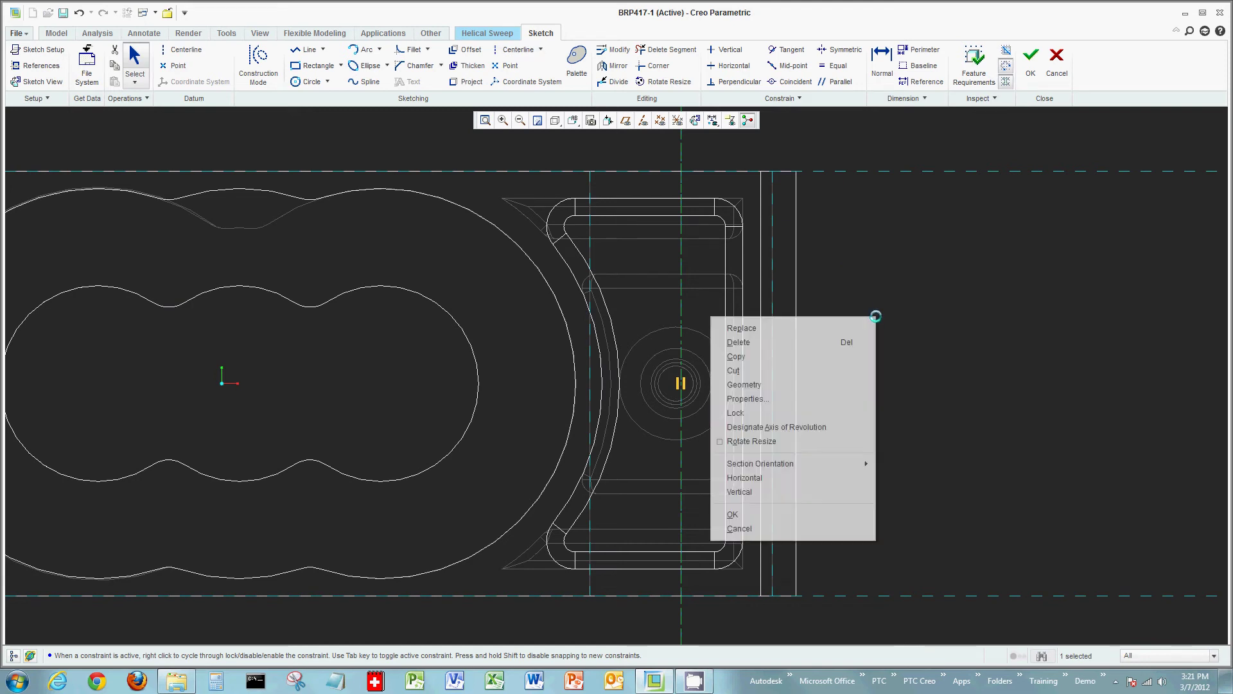
{"action": "left_click", "coordinate": [820, 427]}
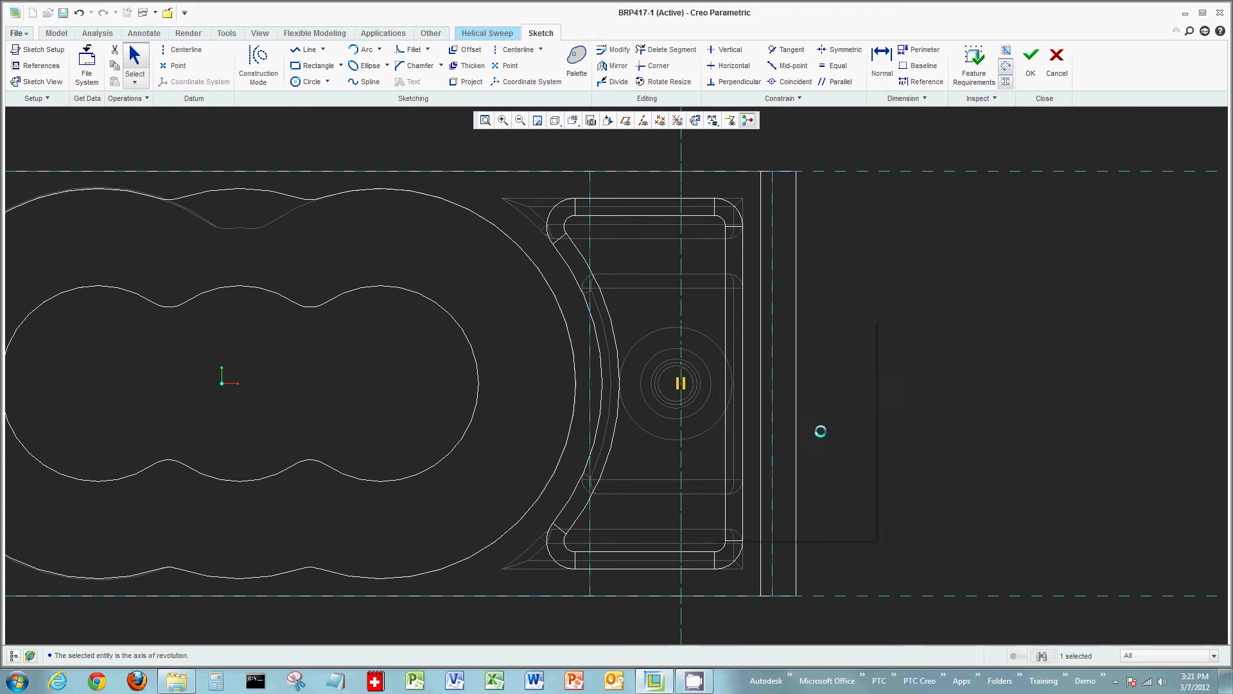
- Sketch a vertical line along the hole's wall between the block's back and front edges and finish the helix profile
{"action": "right_click", "coordinate": [853, 328]}
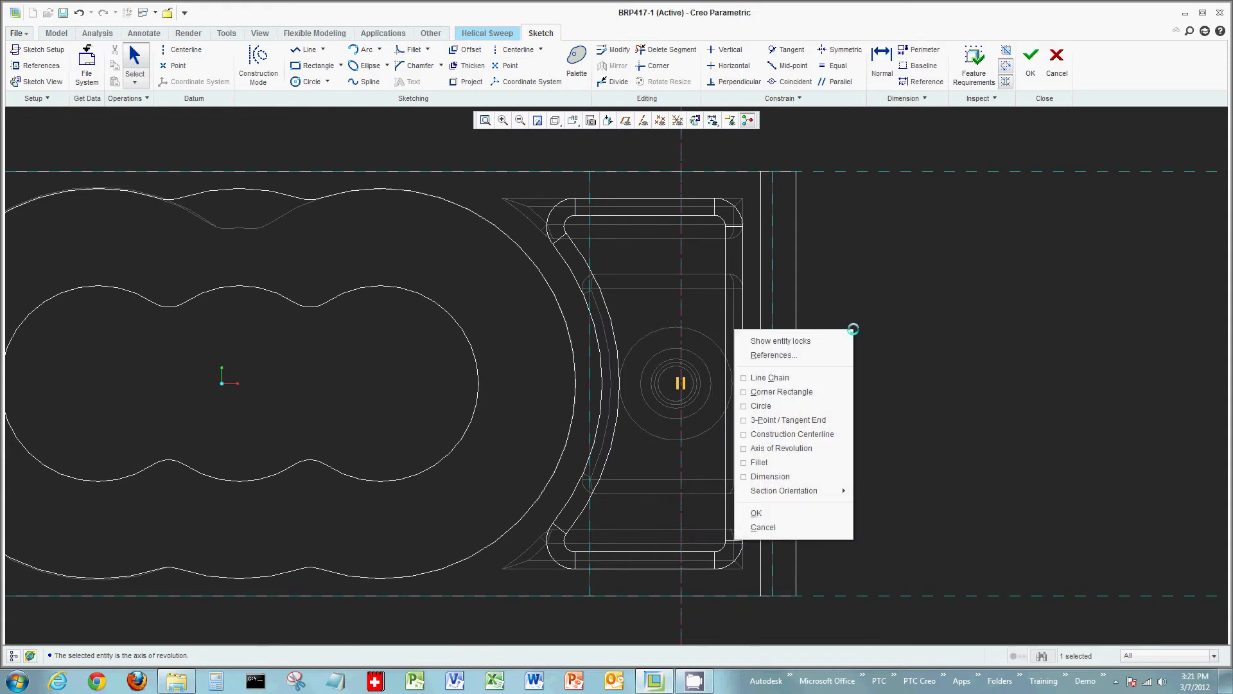
{"action": "left_click", "coordinate": [830, 375]}
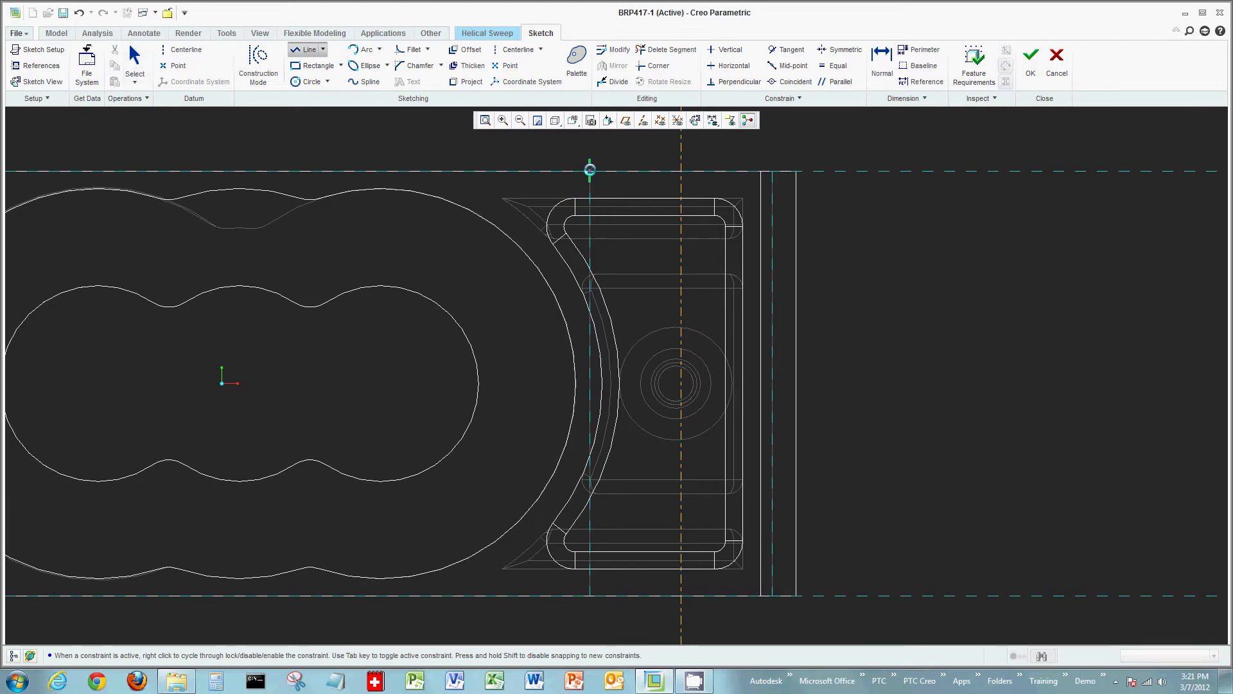
{"action": "left_click", "coordinate": [590, 170]}
{"action": "left_click", "coordinate": [589, 595]}
{"action": "middle_click", "coordinate": [962, 348]}
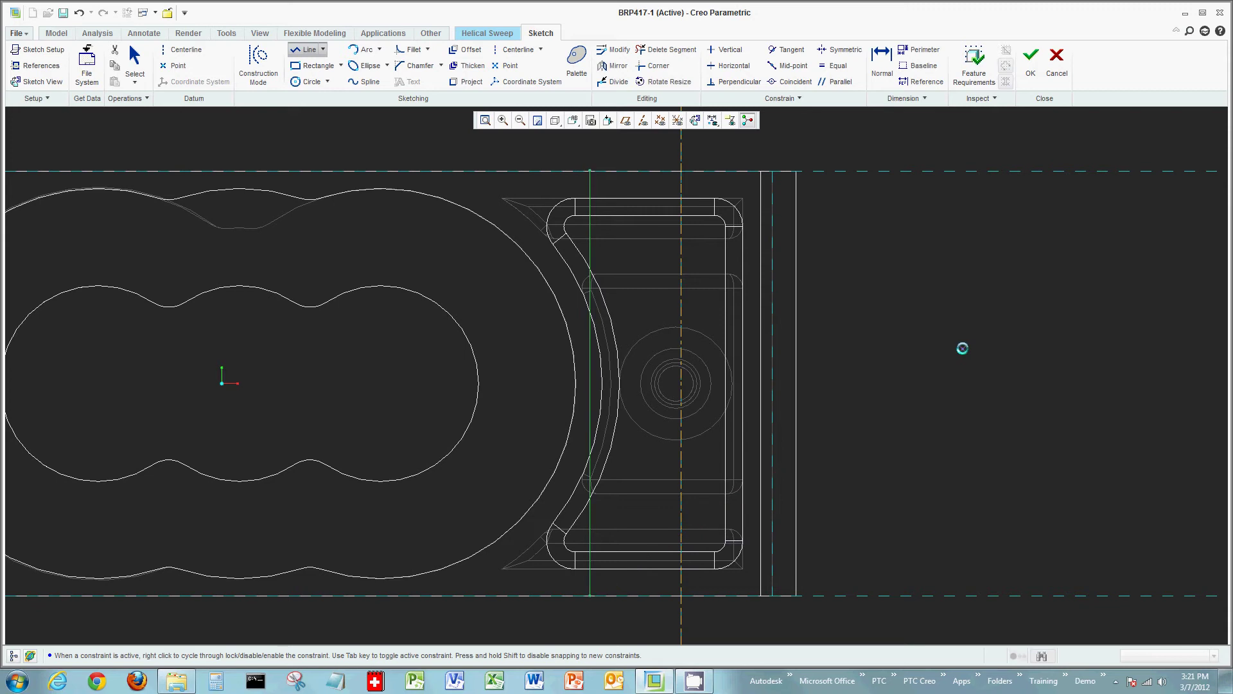
{"action": "middle_click", "coordinate": [962, 349]}
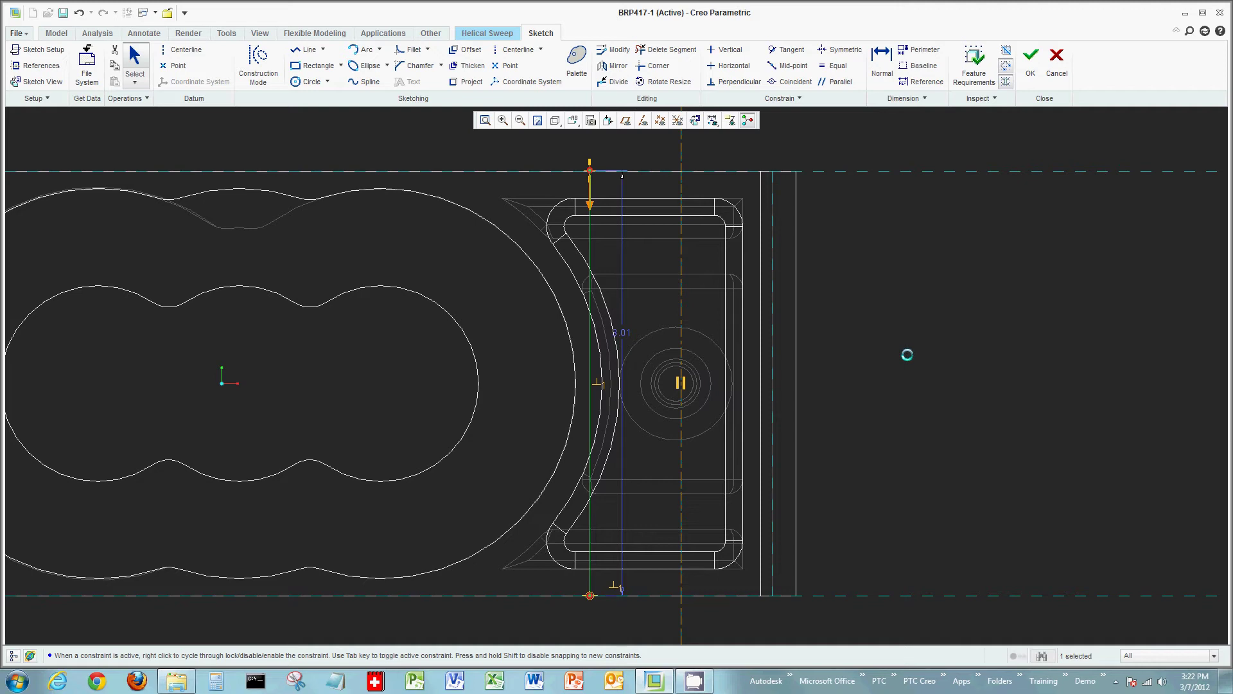
{"action": "right_click", "coordinate": [866, 340]}
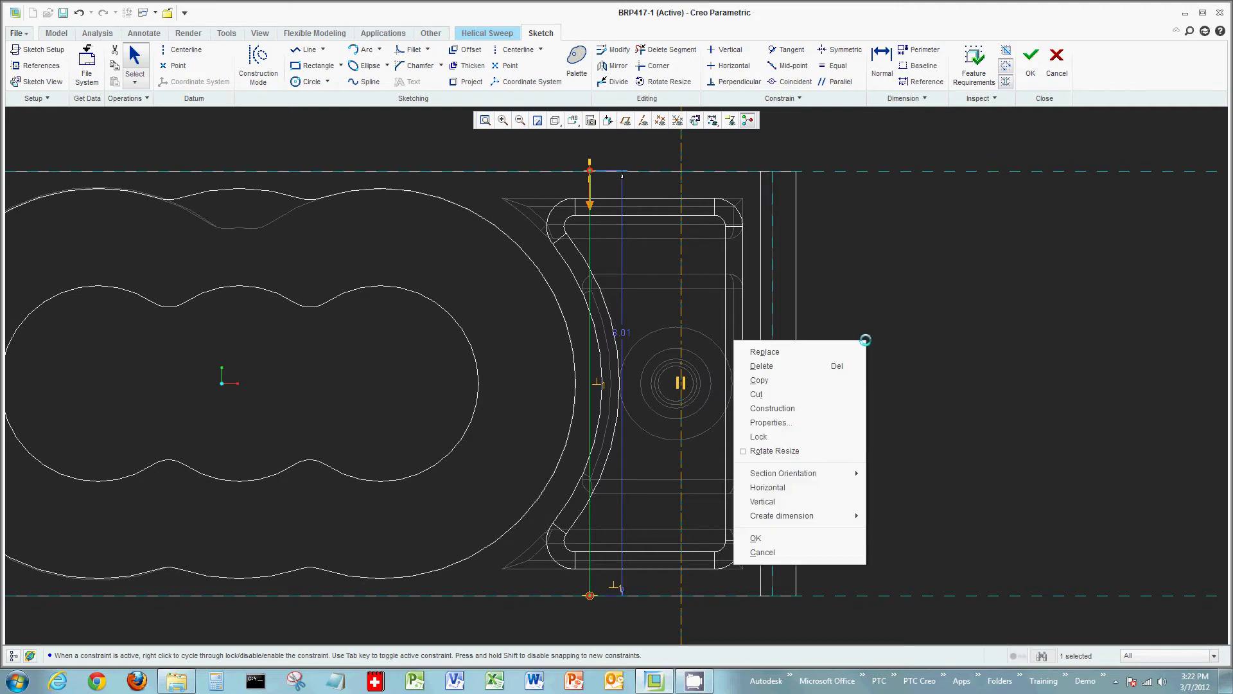
{"action": "left_click", "coordinate": [808, 537]}
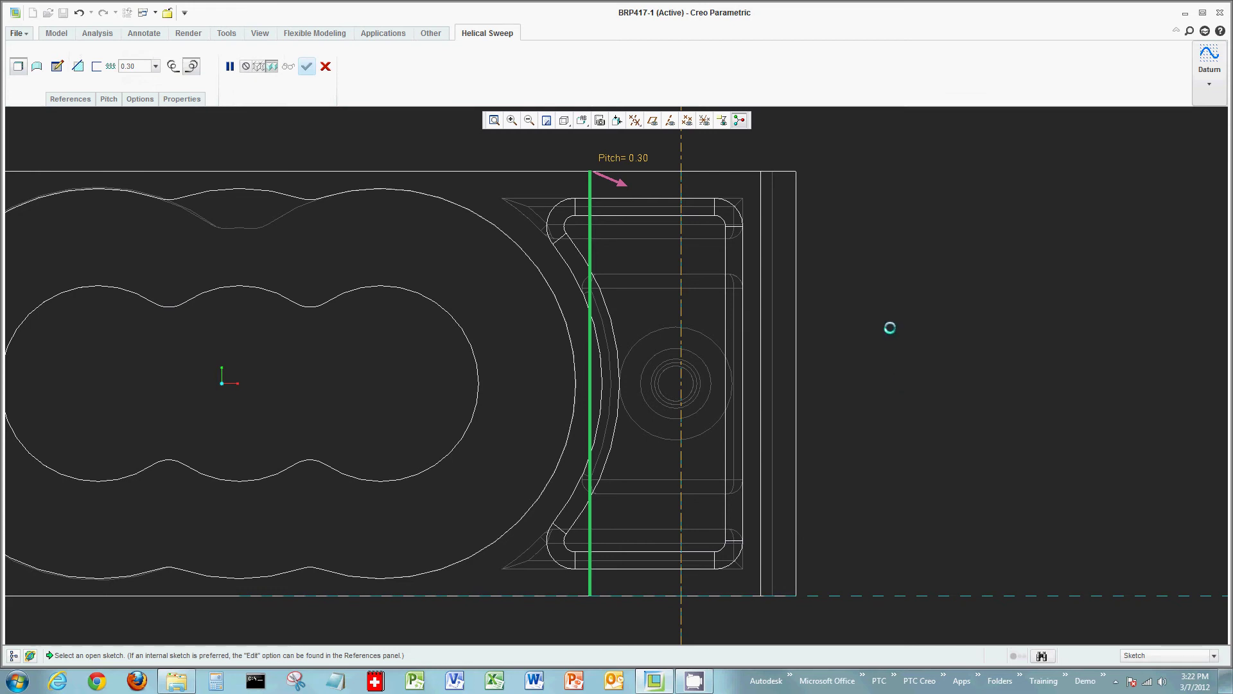
- Start the helix cross section sketch and insert the thread shape from the sketcher palette in the empty area outside the block's front edge
{"action": "right_click", "coordinate": [871, 310]}
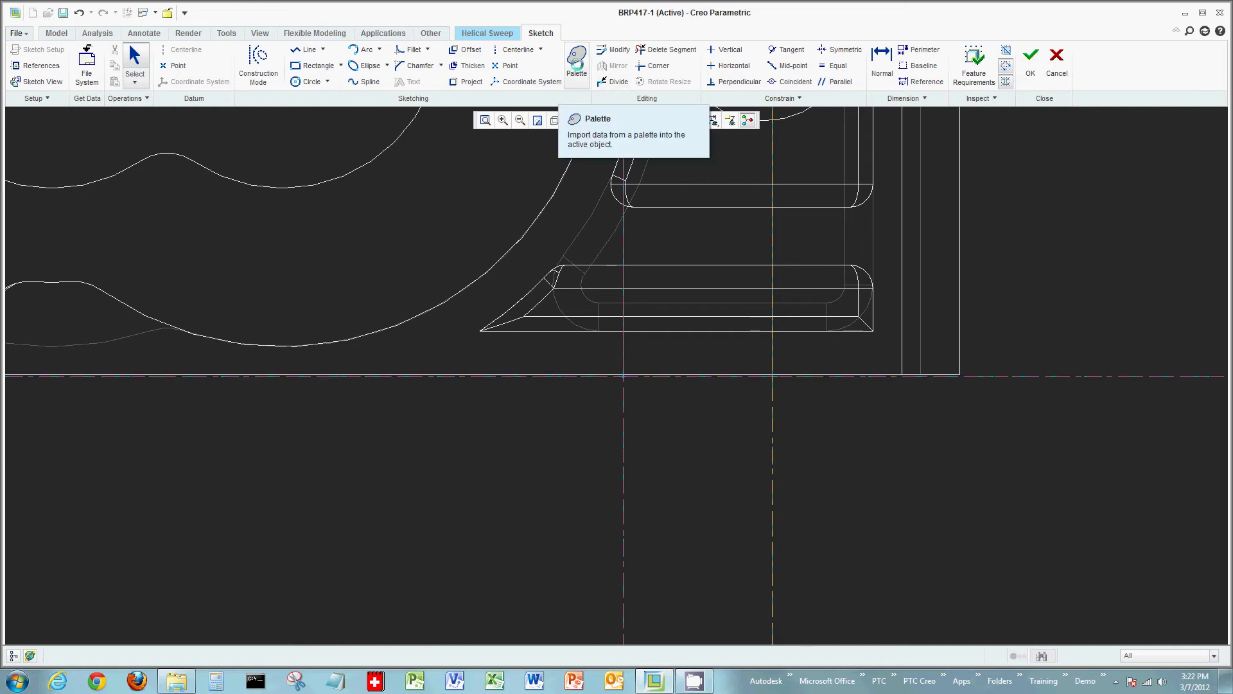
{"action": "left_click", "coordinate": [576, 59]}
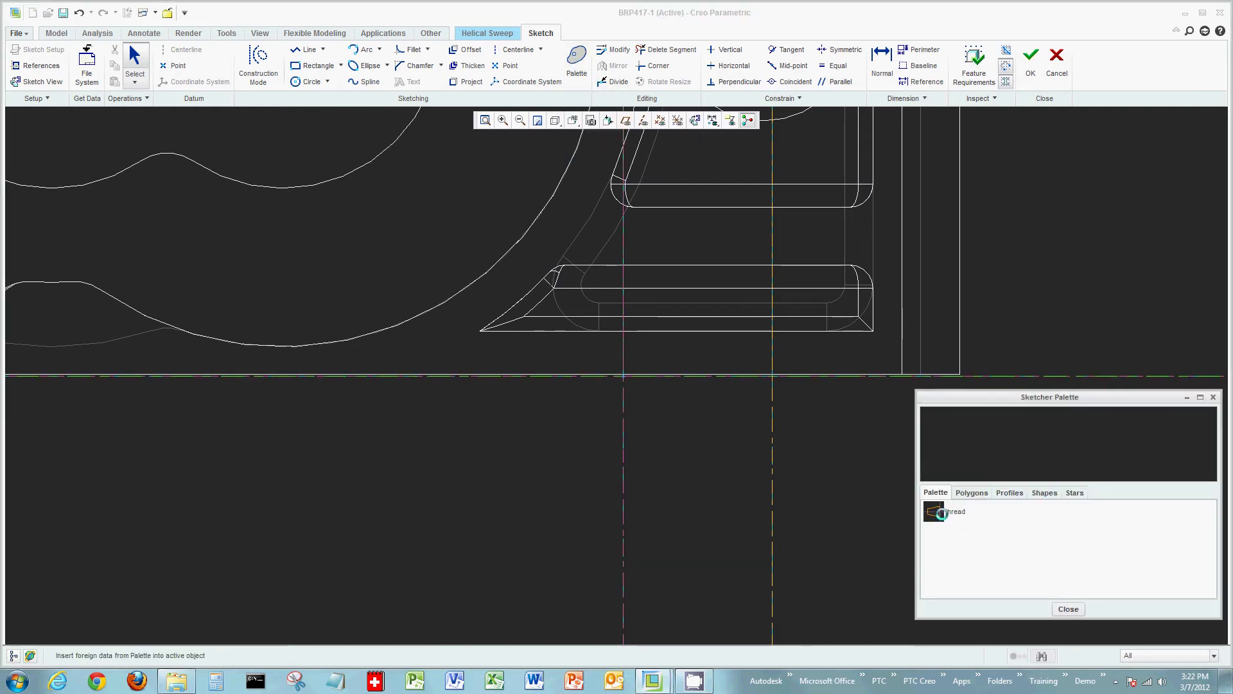
{"action": "double_click", "coordinate": [935, 510]}
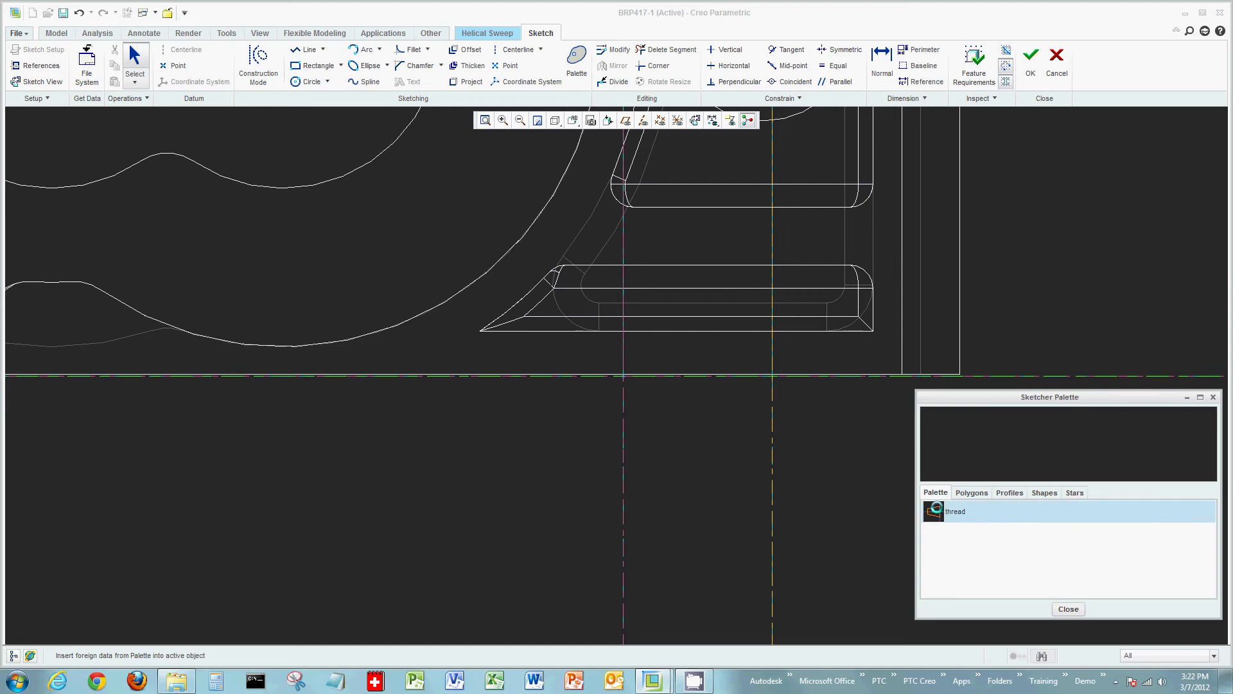
{"action": "left_click", "coordinate": [589, 467]}
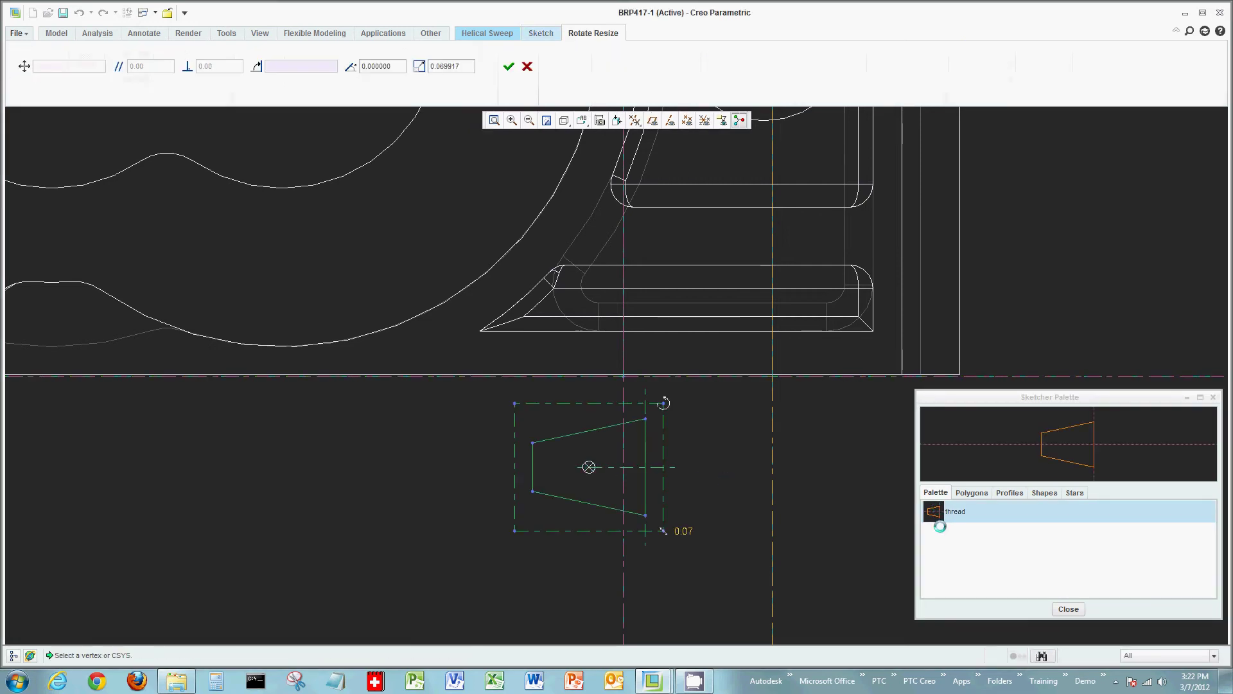
{"action": "left_click", "coordinate": [1068, 608]}
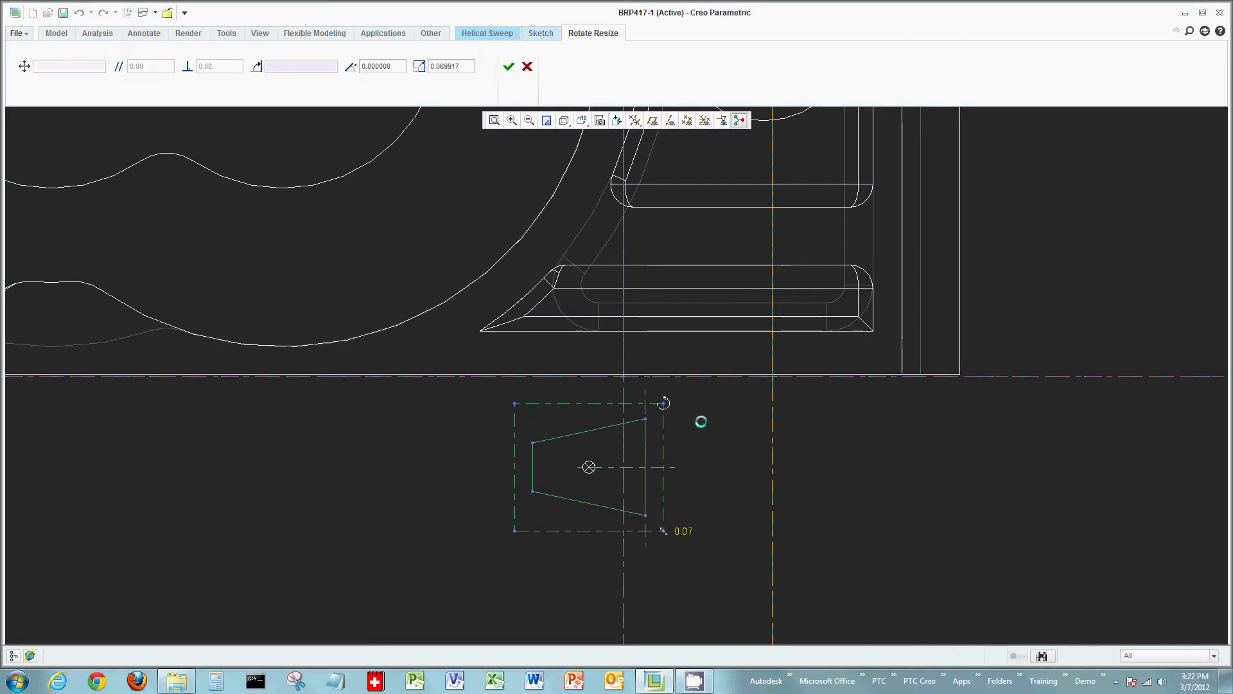
- Set the inserted thread shape's rotation angle to 180 degrees and its scale factor to 0.02
{"action": "left_click_drag", "start_coordinate": [664, 403], "coordinate": [683, 442]}
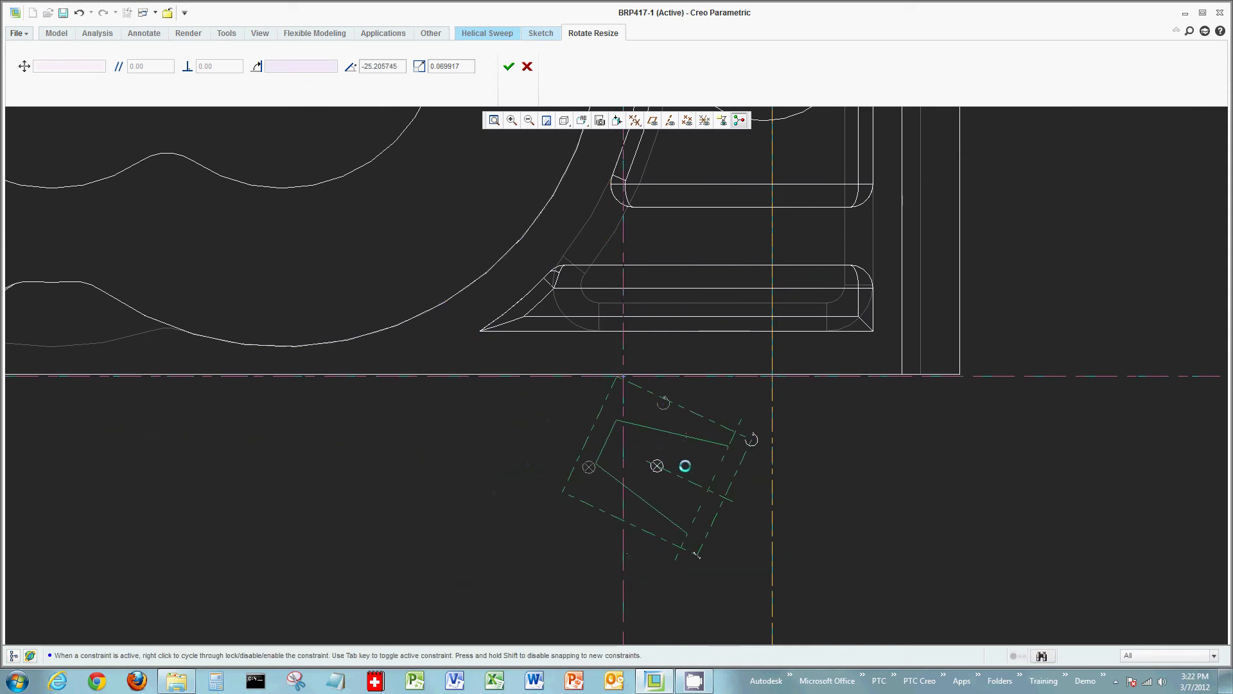
{"action": "left_click_drag", "start_coordinate": [684, 466], "coordinate": [695, 455]}
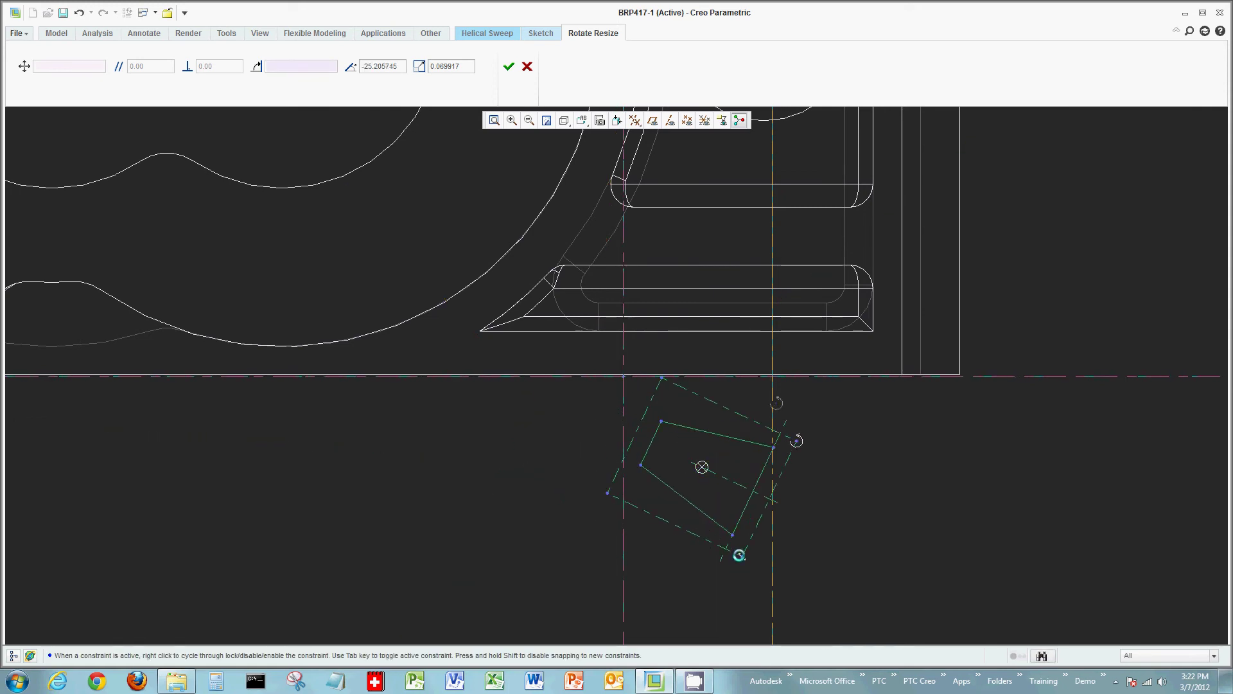
{"action": "left_click_drag", "start_coordinate": [738, 544], "coordinate": [736, 545]}
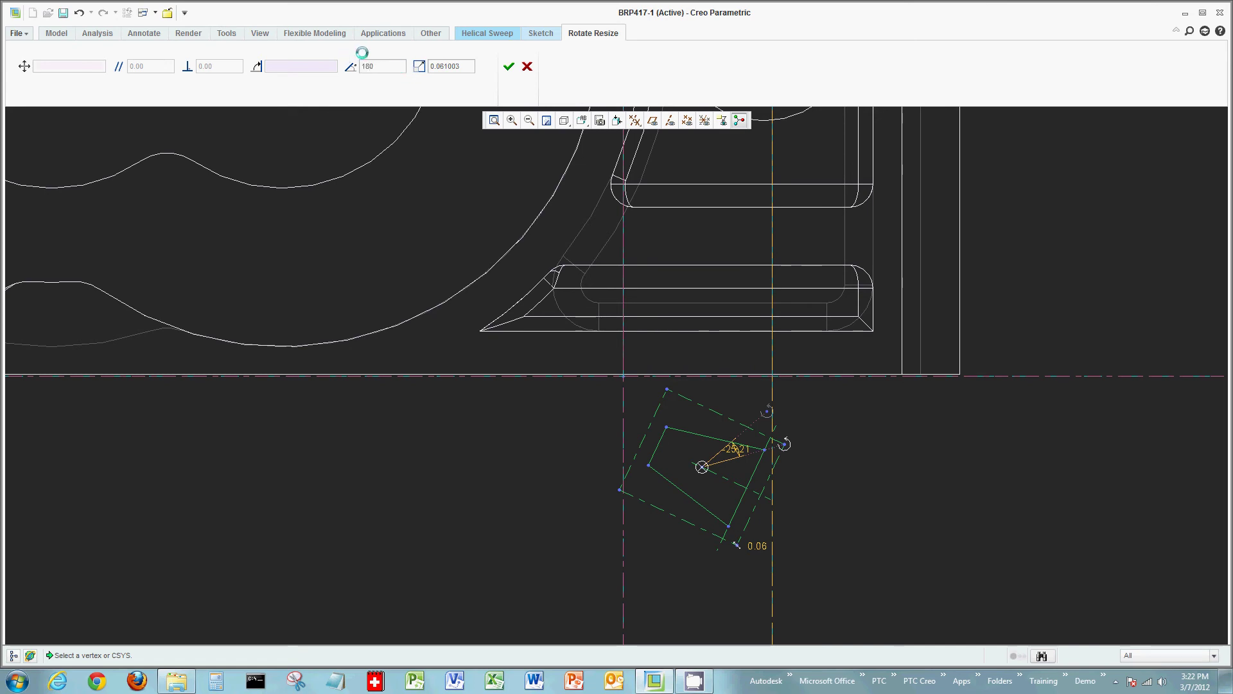
{"action": "key", "text": "Tab"}
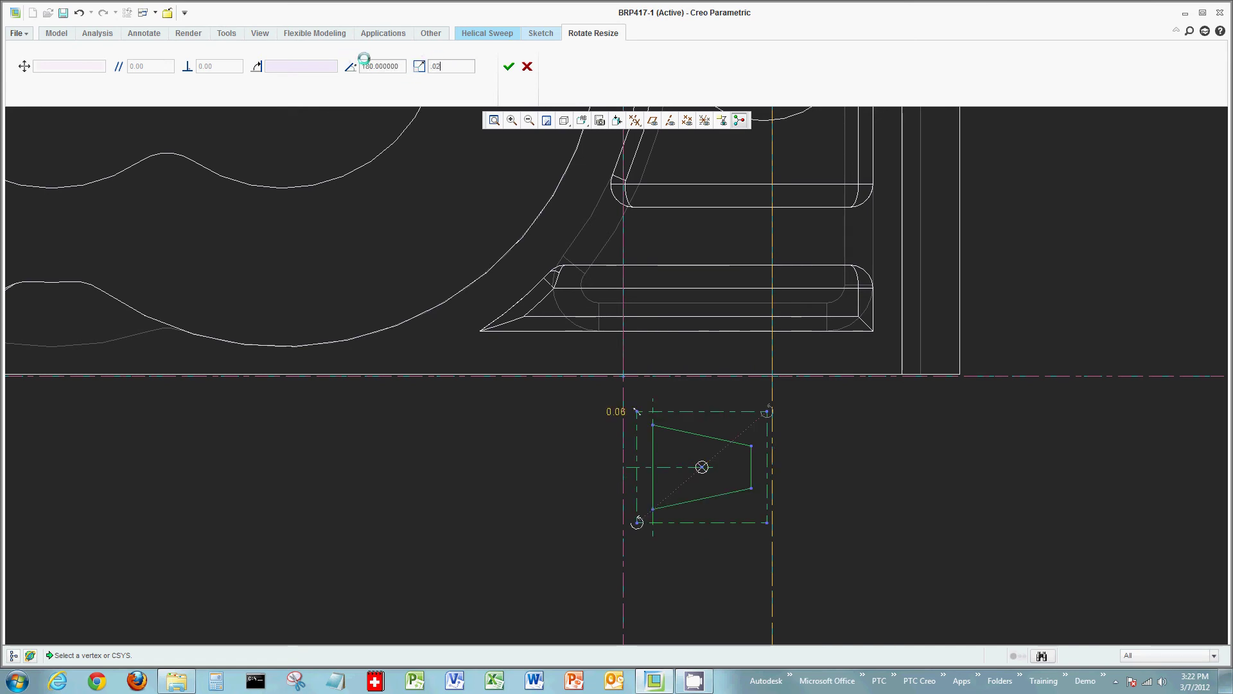
{"action": "key", "text": "Return"}
- Relocate the thread shape's handle to its wide side's lower corner, place it where the hole wall meets the front edge, and finish the cross section
{"action": "scroll", "coordinate": [799, 484], "scroll_direction": "down", "scroll_amount": 5}
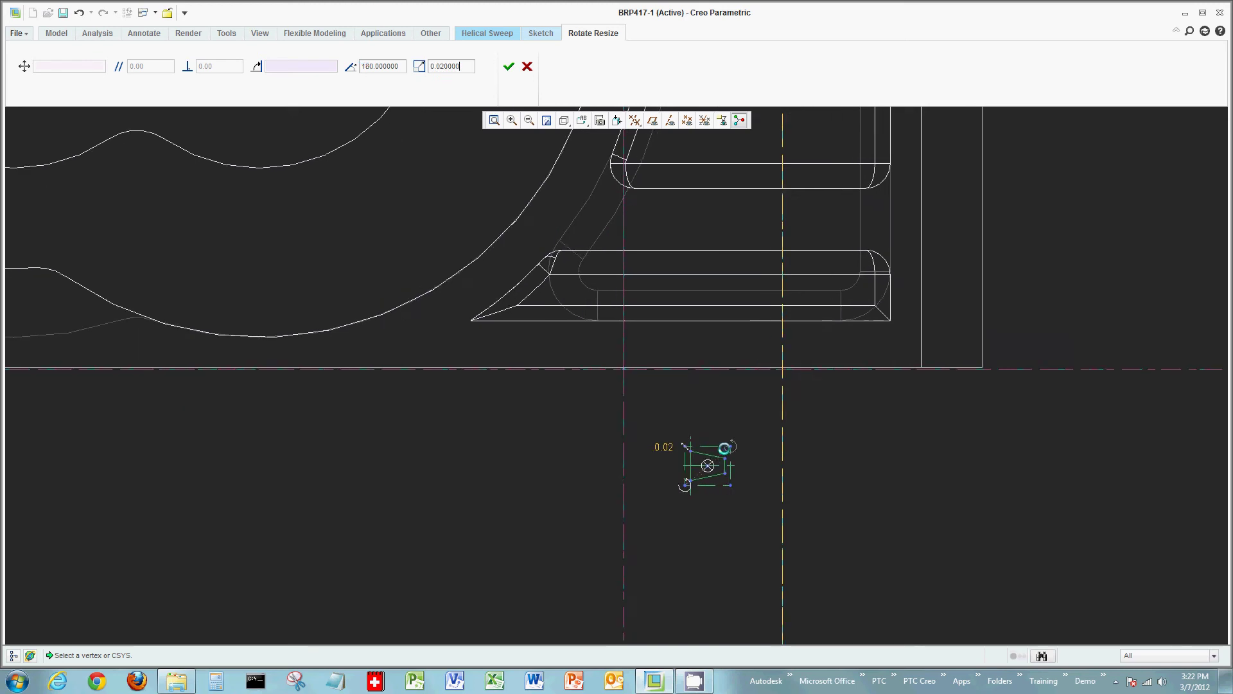
{"action": "scroll", "coordinate": [800, 483], "scroll_direction": "down", "scroll_amount": 3}
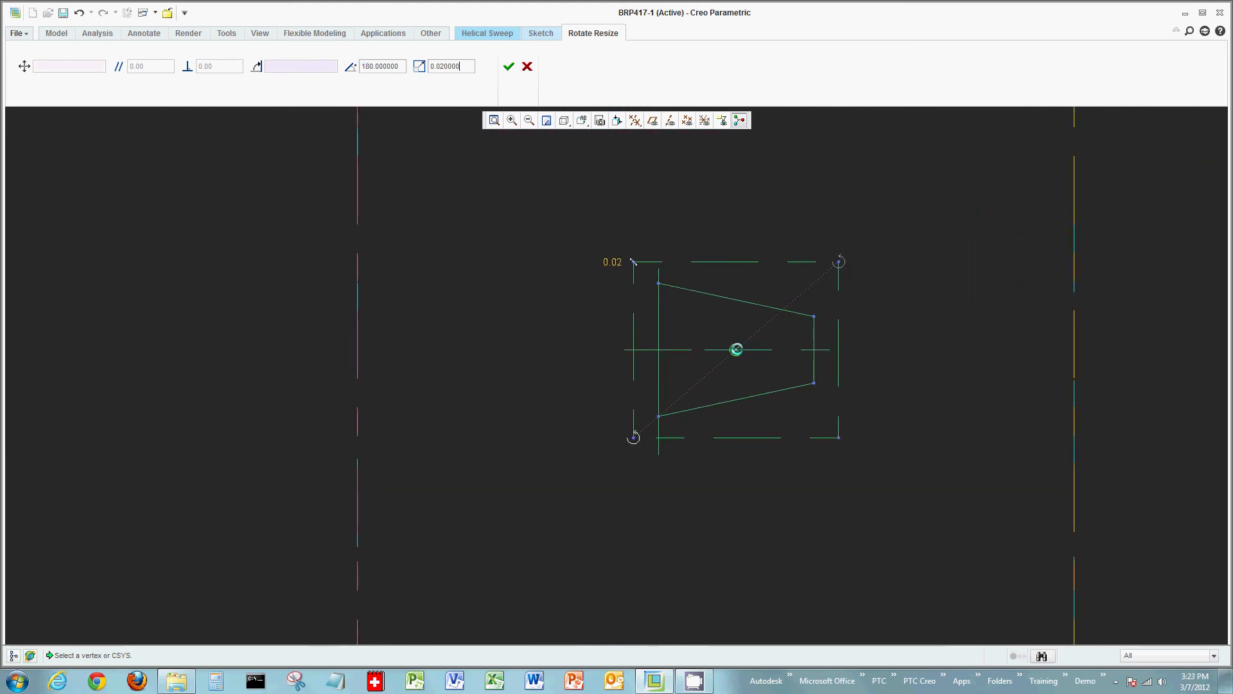
{"action": "left_click_drag", "start_coordinate": [736, 349], "coordinate": [725, 365]}
{"action": "mouse_move", "coordinate": [663, 414]}
{"action": "left_mouse_down"}
{"action": "mouse_move", "coordinate": [664, 394]}
{"action": "mouse_move", "coordinate": [690, 403]}
{"action": "mouse_move", "coordinate": [679, 421]}
{"action": "left_mouse_up"}
{"action": "scroll", "coordinate": [665, 394], "scroll_direction": "down", "scroll_amount": 3}
{"action": "scroll", "coordinate": [900, 444], "scroll_direction": "up", "scroll_amount": 4}
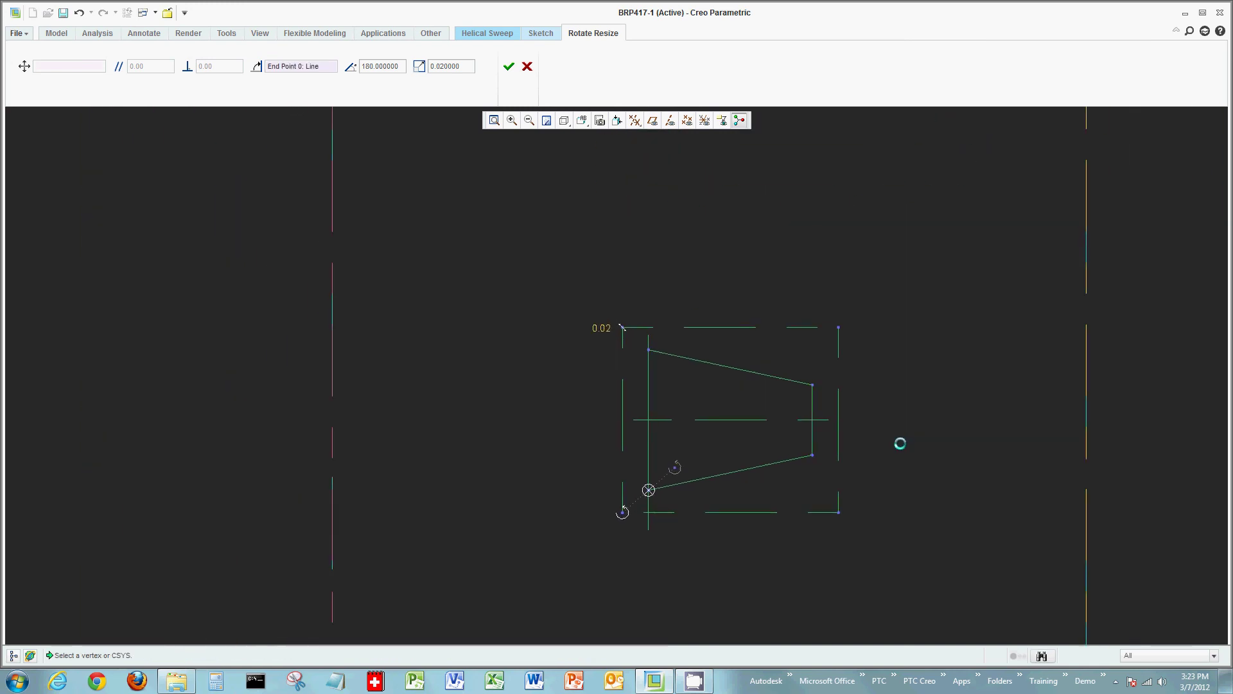
{"action": "scroll", "coordinate": [900, 444], "scroll_direction": "up", "scroll_amount": 4}
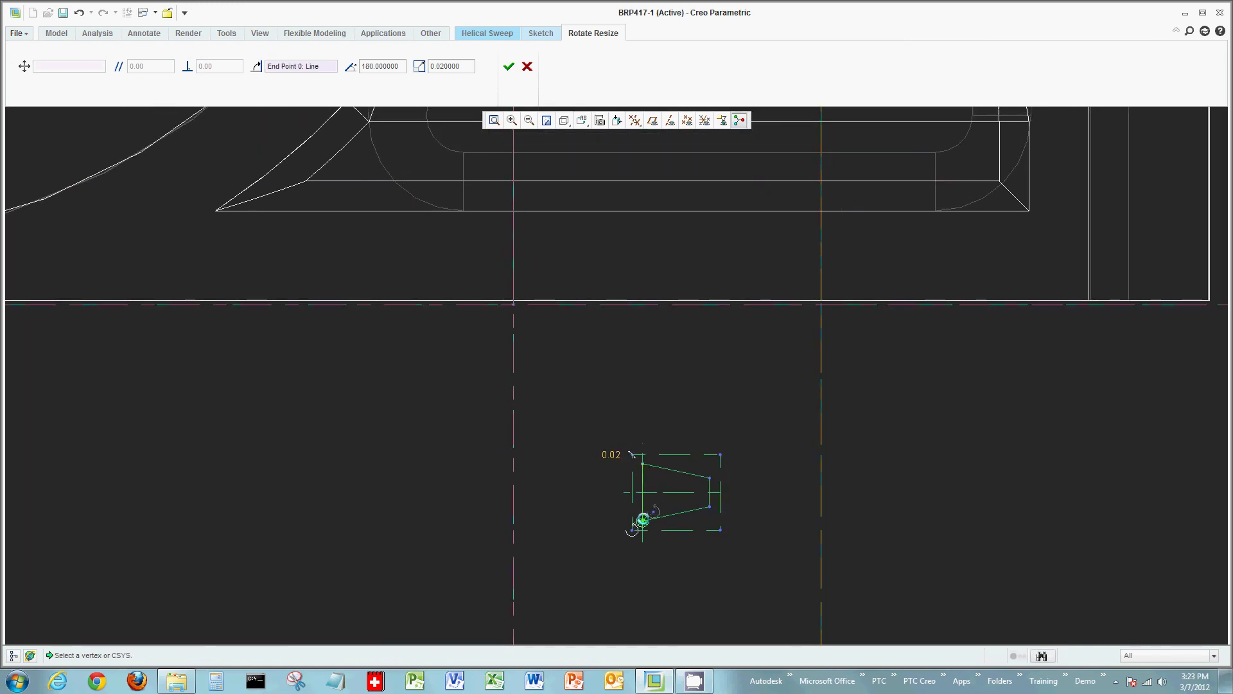
{"action": "left_click_drag", "start_coordinate": [643, 519], "coordinate": [513, 301]}
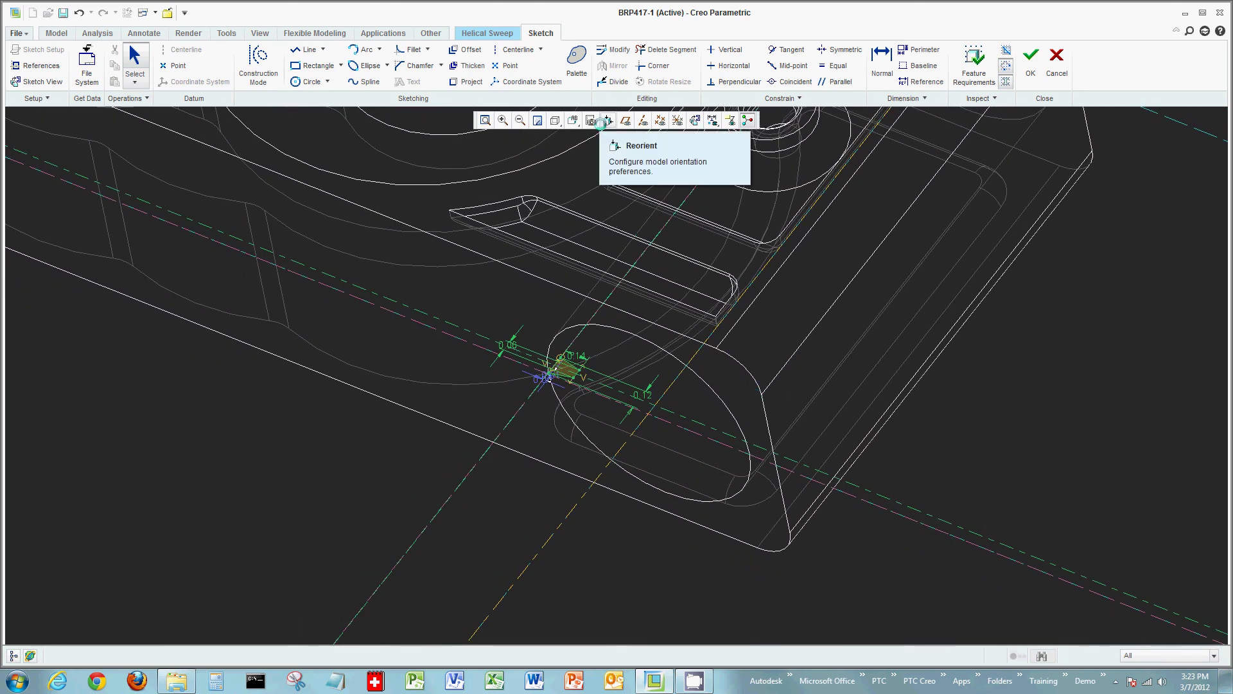
{"action": "right_click", "coordinate": [995, 385]}
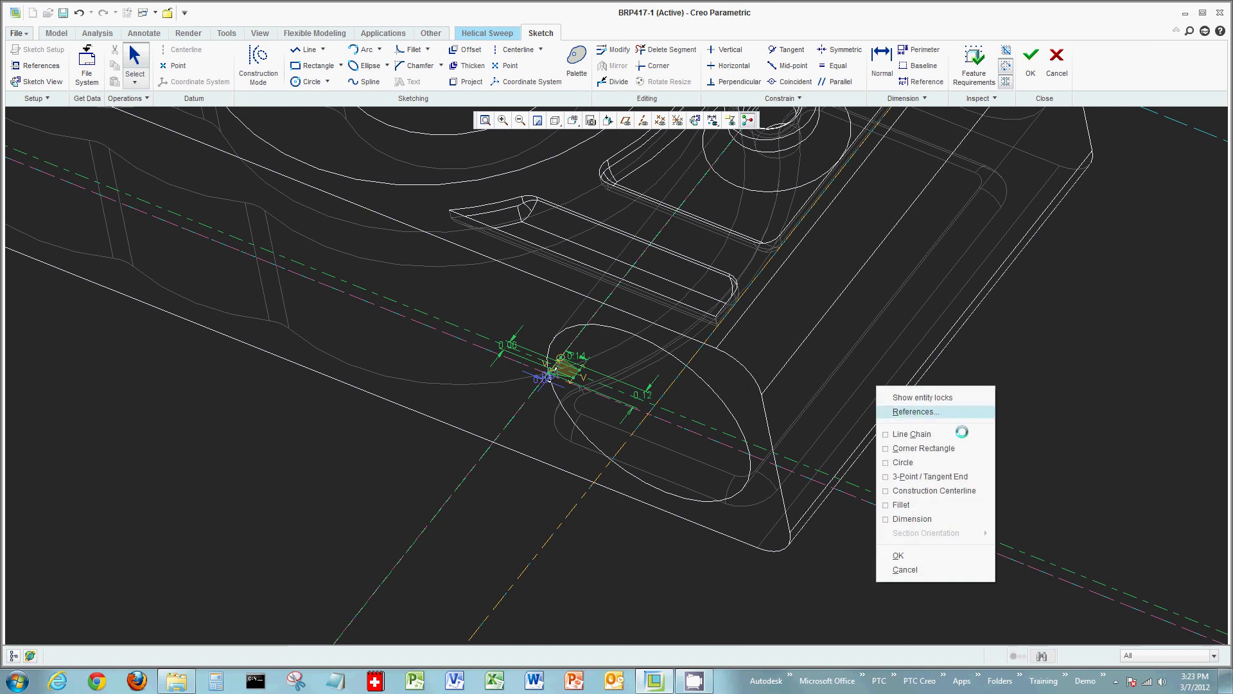
{"action": "left_click", "coordinate": [931, 554]}
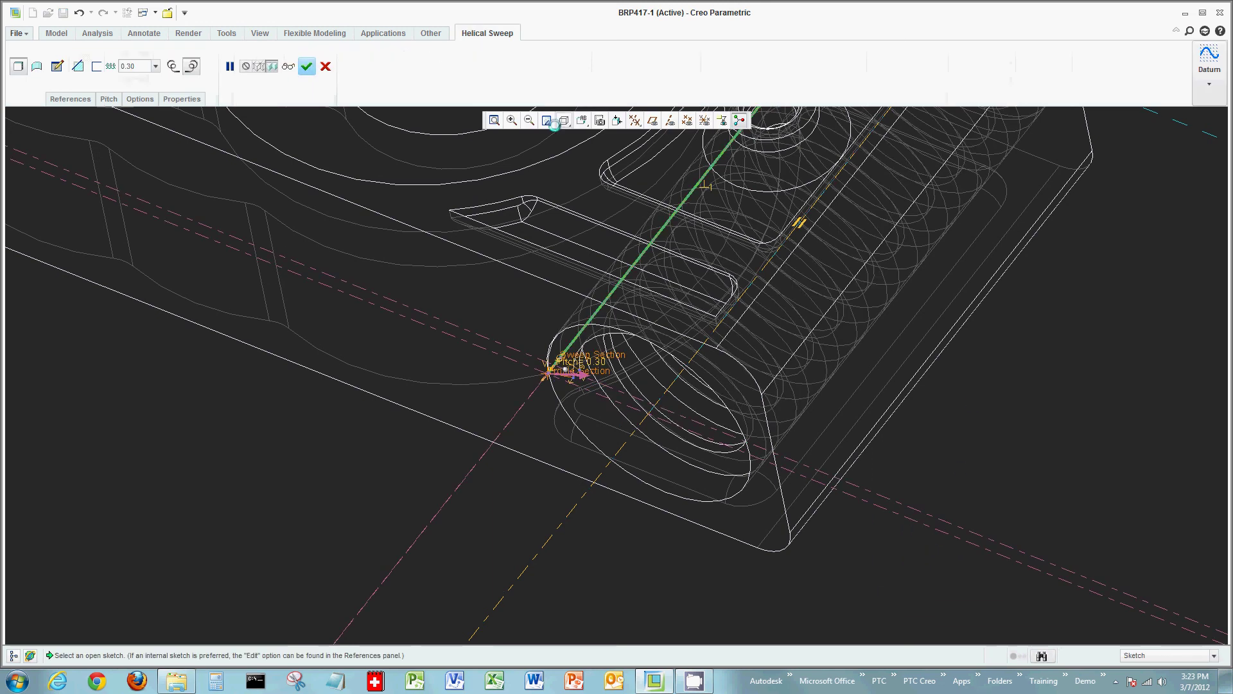
- Display the model shaded with edges to show the helical sweep preview inside the hole
{"action": "left_click", "coordinate": [561, 118]}
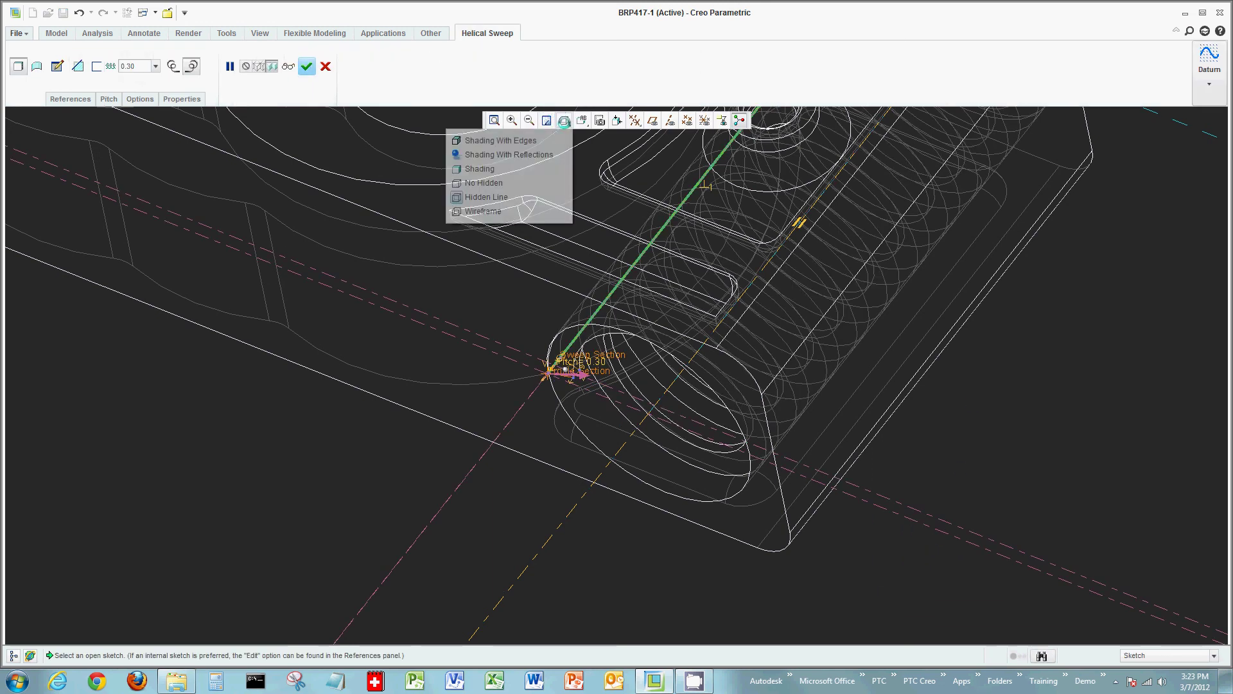
{"action": "left_click", "coordinate": [498, 139]}
{"action": "middle_click_drag", "start_coordinate": [970, 384], "coordinate": [940, 444]}
{"action": "right_click", "coordinate": [940, 444]}
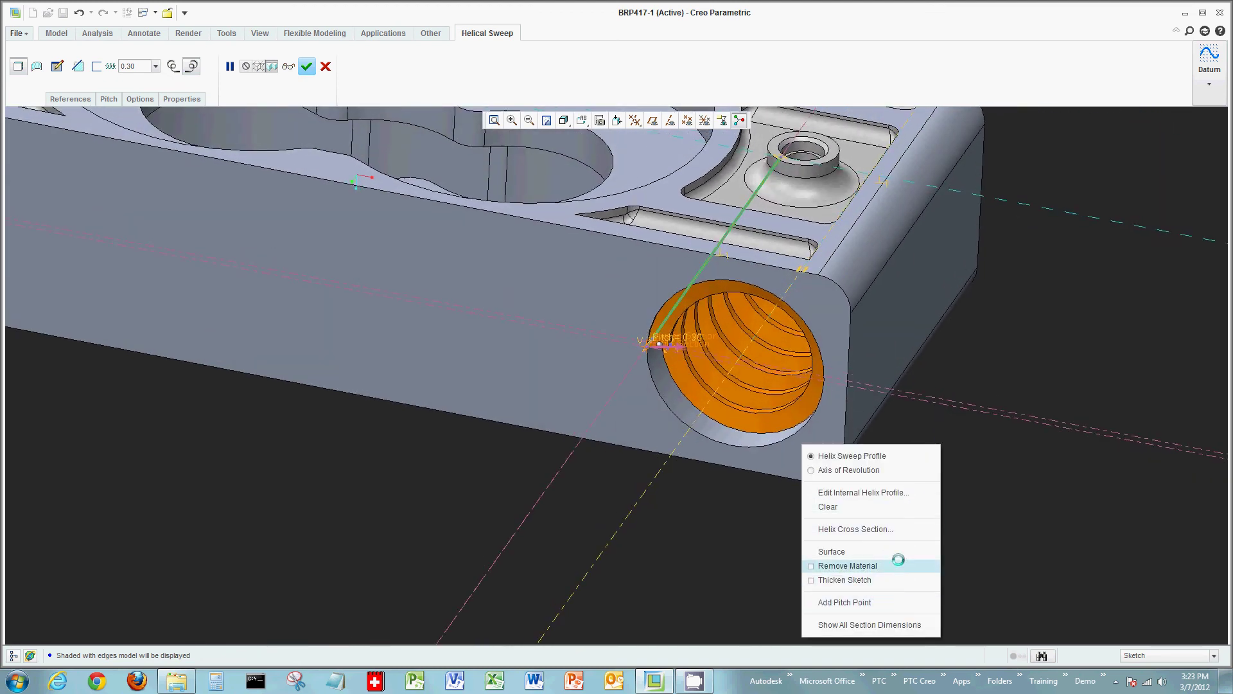
{"action": "left_click", "coordinate": [971, 452]}
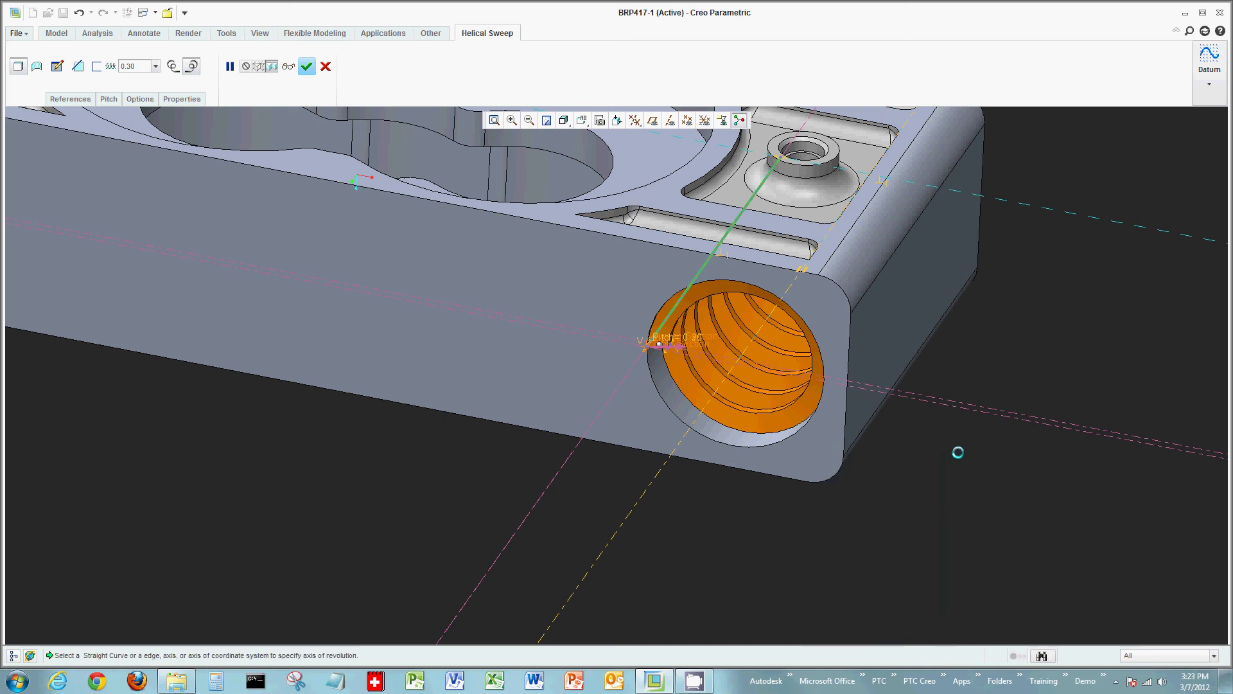